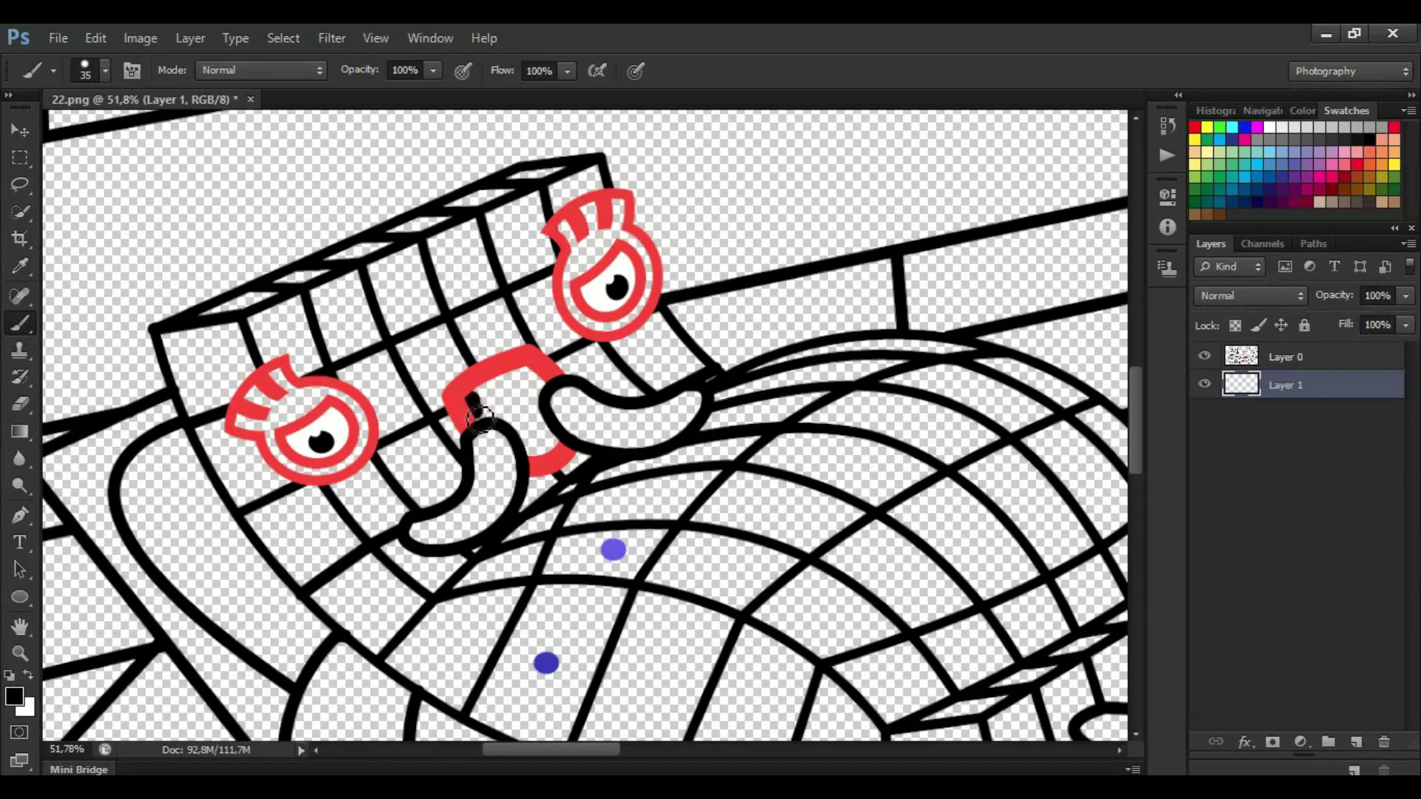
Sample the red eye outline, adjust its shade, add a layer below Layer 1 and paint the lying character's eyelids and lashes.
{"action": "key", "text": "i"}
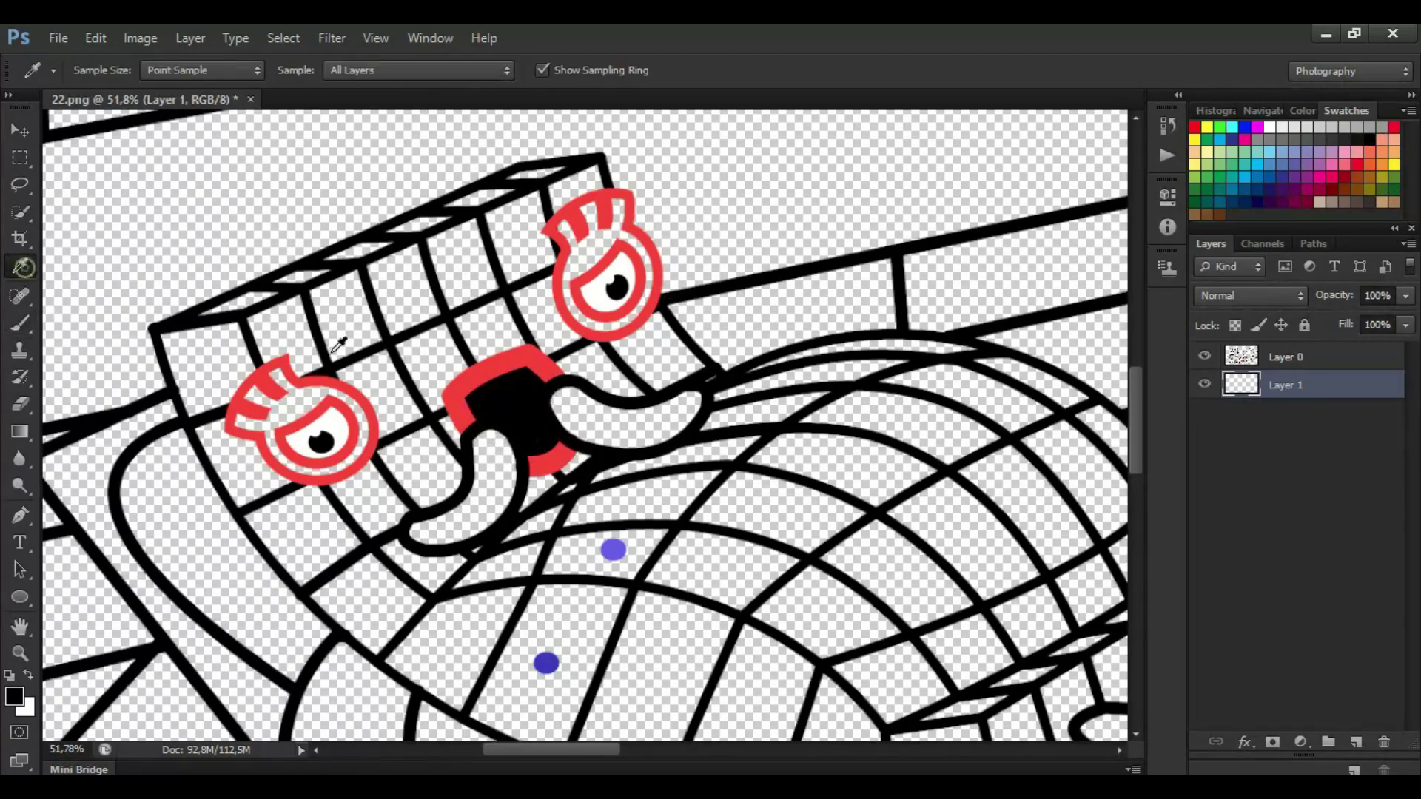
{"action": "left_click", "coordinate": [281, 364]}
{"action": "left_click", "coordinate": [15, 696]}
{"action": "left_click", "coordinate": [655, 218]}
{"action": "left_click", "coordinate": [948, 201]}
{"action": "key", "text": "b"}
{"action": "left_click", "coordinate": [1356, 741], "text": "ctrl"}
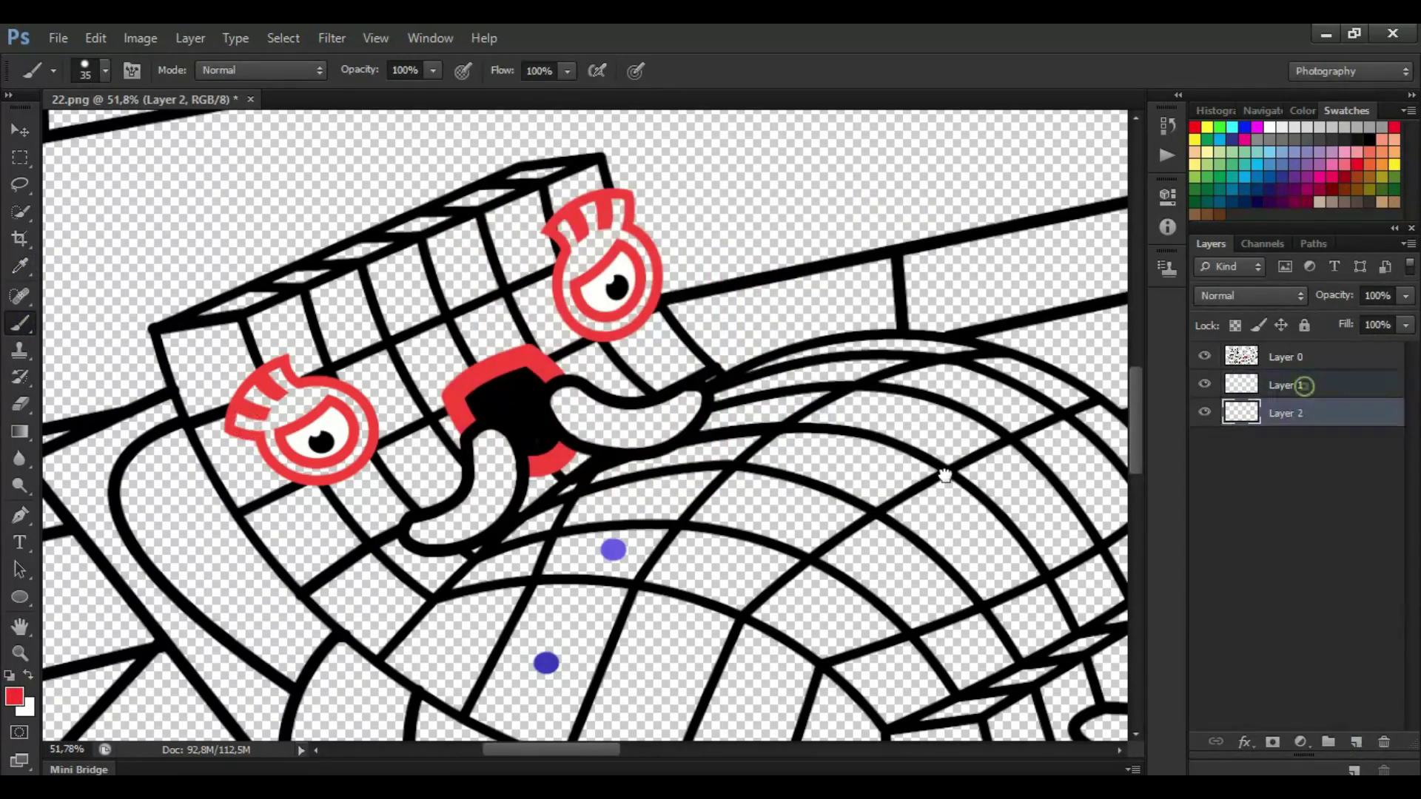
{"action": "left_click_drag", "start_coordinate": [241, 423], "coordinate": [258, 398]}
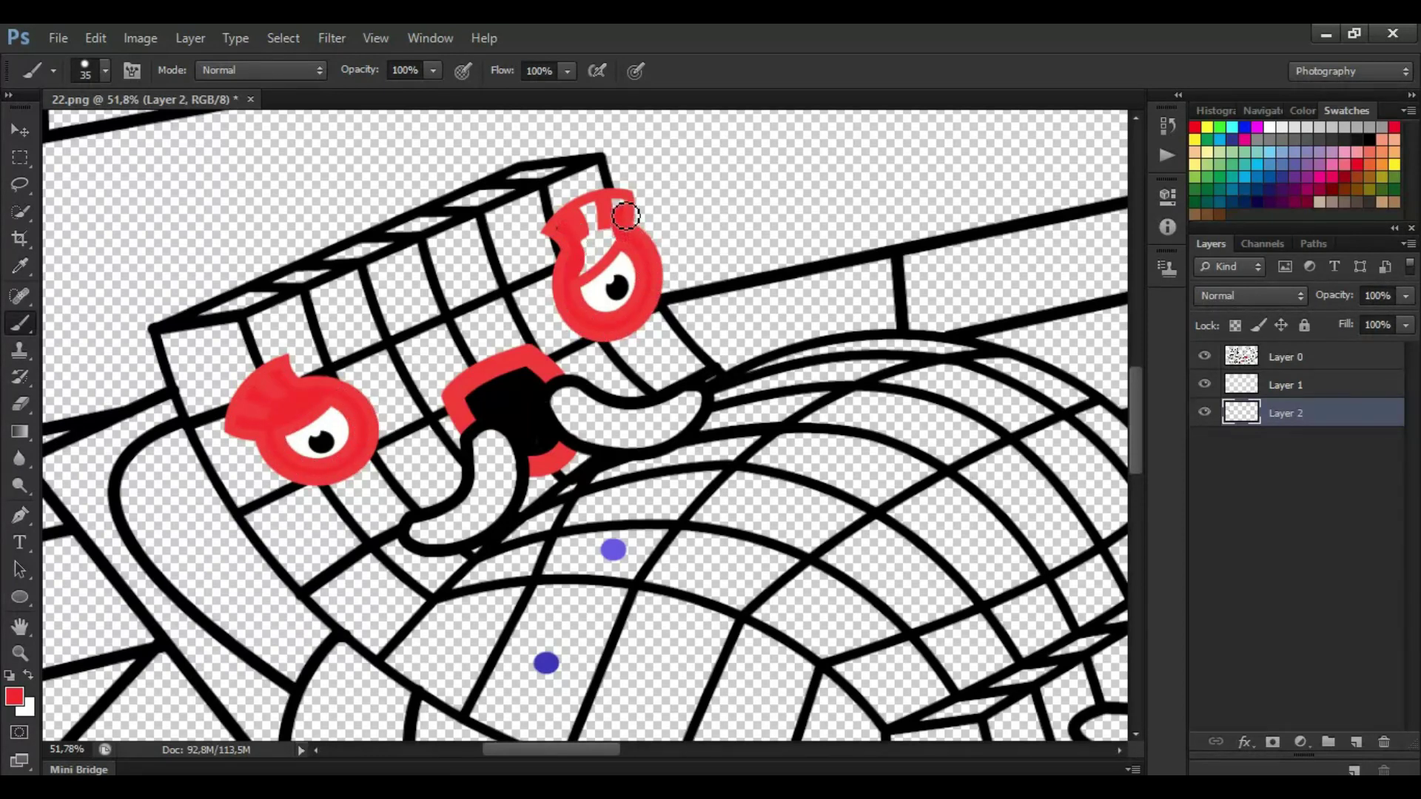
Choose a dark magenta and fill both of the lying character's hands around its mouth.
{"action": "left_click", "coordinate": [20, 701]}
{"action": "left_click", "coordinate": [685, 296]}
{"action": "left_click", "coordinate": [927, 194]}
{"action": "mouse_move", "coordinate": [483, 443]}
{"action": "left_mouse_down"}
{"action": "mouse_move", "coordinate": [442, 524]}
{"action": "mouse_move", "coordinate": [494, 447]}
{"action": "mouse_move", "coordinate": [476, 514]}
{"action": "left_mouse_up"}
{"action": "mouse_move", "coordinate": [564, 397]}
{"action": "left_mouse_down"}
{"action": "mouse_move", "coordinate": [663, 414]}
{"action": "mouse_move", "coordinate": [566, 418]}
{"action": "left_mouse_up"}
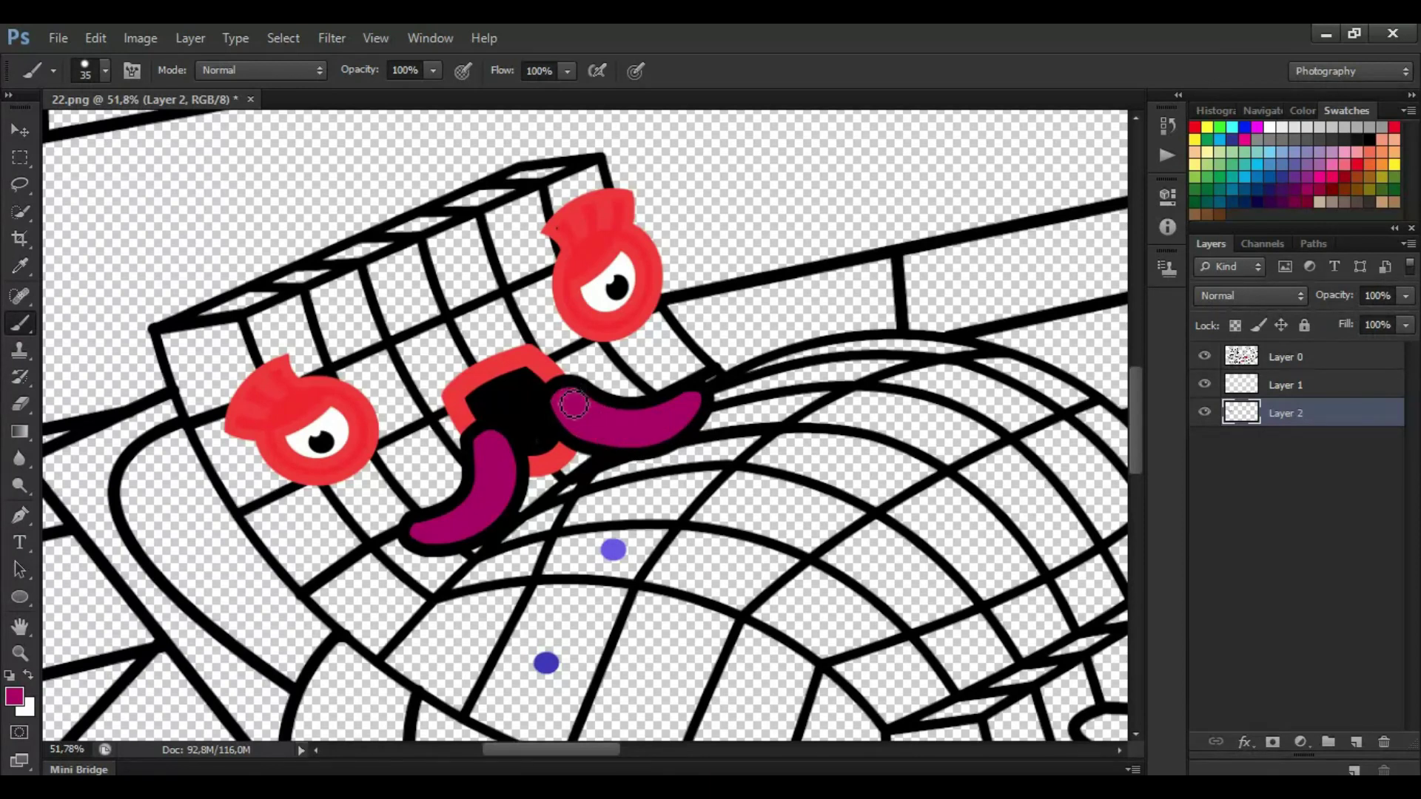
Enlarge the brush and fill both of the lying character's feet with the same magenta.
{"action": "scroll", "coordinate": [574, 404], "scroll_direction": "down", "scroll_amount": 1}
{"action": "left_click_drag", "start_coordinate": [614, 751], "coordinate": [633, 750]}
{"action": "left_click_drag", "start_coordinate": [1136, 473], "coordinate": [1136, 478]}
{"action": "left_click_drag", "start_coordinate": [632, 750], "coordinate": [644, 750]}
{"action": "key", "text": "bracketright"}
{"action": "key", "text": "bracketright"}
{"action": "key", "text": "bracketright"}
{"action": "mouse_move", "coordinate": [921, 608]}
{"action": "left_mouse_down"}
{"action": "mouse_move", "coordinate": [1064, 616]}
{"action": "mouse_move", "coordinate": [1013, 647]}
{"action": "mouse_move", "coordinate": [942, 623]}
{"action": "mouse_move", "coordinate": [1036, 633]}
{"action": "left_mouse_up"}
{"action": "mouse_move", "coordinate": [818, 666]}
{"action": "left_mouse_down"}
{"action": "mouse_move", "coordinate": [962, 699]}
{"action": "mouse_move", "coordinate": [920, 671]}
{"action": "left_mouse_up"}
Sample the light purple marker dot, add a layer below Layer 2 and paint the upper edge of the character's head.
{"action": "left_click", "coordinate": [14, 267]}
{"action": "left_click", "coordinate": [387, 504]}
{"action": "left_click", "coordinate": [14, 323]}
{"action": "left_click", "coordinate": [1356, 742]}
{"action": "left_click_drag", "start_coordinate": [1321, 413], "coordinate": [1322, 453]}
{"action": "left_click_drag", "start_coordinate": [622, 750], "coordinate": [609, 749]}
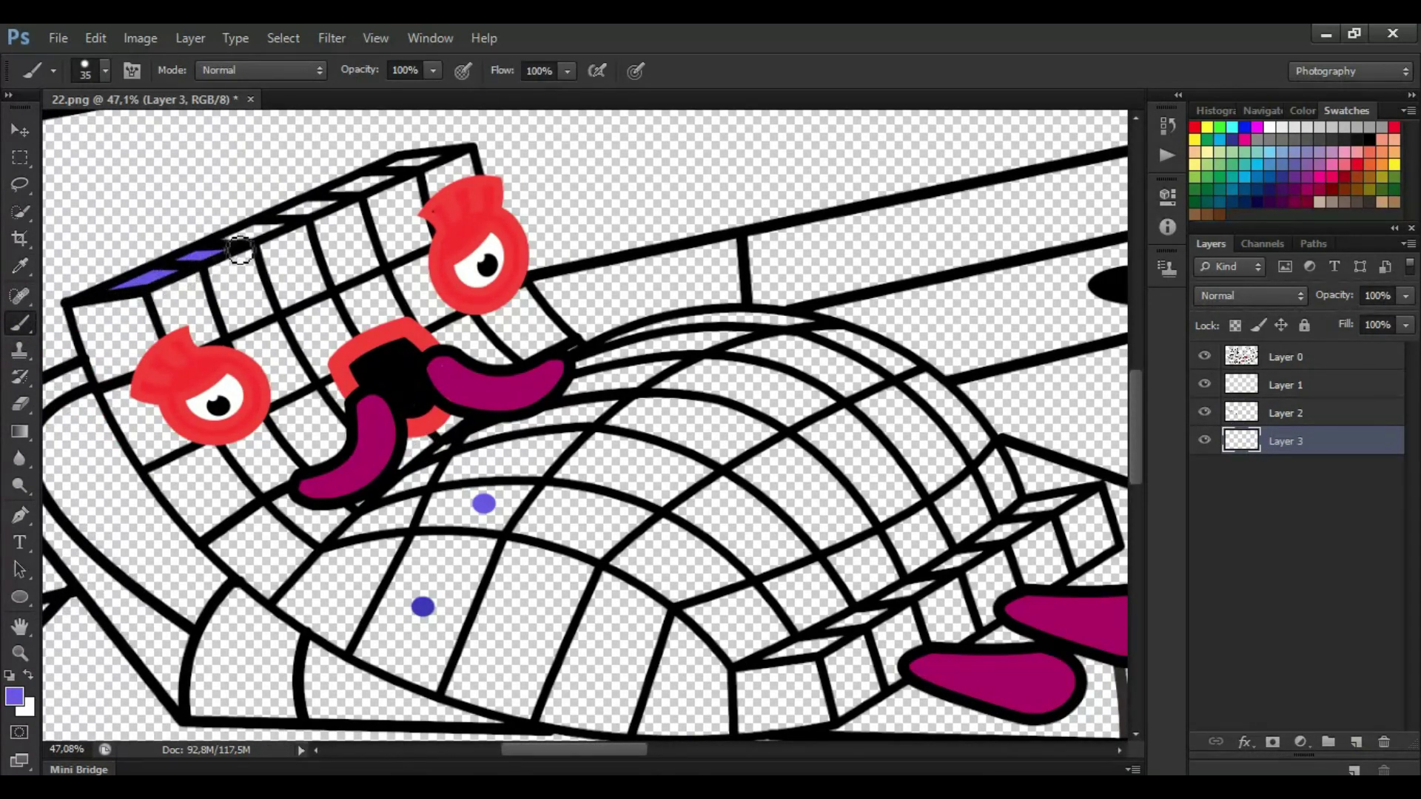
{"action": "left_click_drag", "start_coordinate": [227, 256], "coordinate": [388, 180]}
Fill the front of the character's head and the upper surface of its body with light purple using a larger brush.
{"action": "key", "text": "bracketright"}
{"action": "key", "text": "bracketright"}
{"action": "mouse_move", "coordinate": [510, 293]}
{"action": "left_mouse_down"}
{"action": "mouse_move", "coordinate": [566, 346]}
{"action": "mouse_move", "coordinate": [711, 314]}
{"action": "mouse_move", "coordinate": [829, 332]}
{"action": "mouse_move", "coordinate": [918, 381]}
{"action": "mouse_move", "coordinate": [1004, 485]}
{"action": "mouse_move", "coordinate": [911, 551]}
{"action": "mouse_move", "coordinate": [737, 633]}
{"action": "mouse_move", "coordinate": [633, 562]}
{"action": "mouse_move", "coordinate": [455, 509]}
{"action": "mouse_move", "coordinate": [319, 534]}
{"action": "mouse_move", "coordinate": [237, 436]}
{"action": "mouse_move", "coordinate": [253, 355]}
{"action": "mouse_move", "coordinate": [392, 200]}
{"action": "mouse_move", "coordinate": [296, 281]}
{"action": "mouse_move", "coordinate": [370, 296]}
{"action": "mouse_move", "coordinate": [400, 331]}
{"action": "mouse_move", "coordinate": [333, 388]}
{"action": "mouse_move", "coordinate": [288, 473]}
{"action": "mouse_move", "coordinate": [444, 481]}
{"action": "mouse_move", "coordinate": [732, 610]}
{"action": "mouse_move", "coordinate": [444, 463]}
{"action": "mouse_move", "coordinate": [784, 577]}
{"action": "mouse_move", "coordinate": [581, 444]}
{"action": "mouse_move", "coordinate": [790, 516]}
{"action": "mouse_move", "coordinate": [629, 414]}
{"action": "mouse_move", "coordinate": [880, 518]}
{"action": "mouse_move", "coordinate": [658, 400]}
{"action": "mouse_move", "coordinate": [873, 460]}
{"action": "mouse_move", "coordinate": [954, 444]}
{"action": "mouse_move", "coordinate": [740, 340]}
{"action": "mouse_move", "coordinate": [910, 444]}
{"action": "left_mouse_up"}
{"action": "key", "text": "bracketright"}
{"action": "key", "text": "e"}
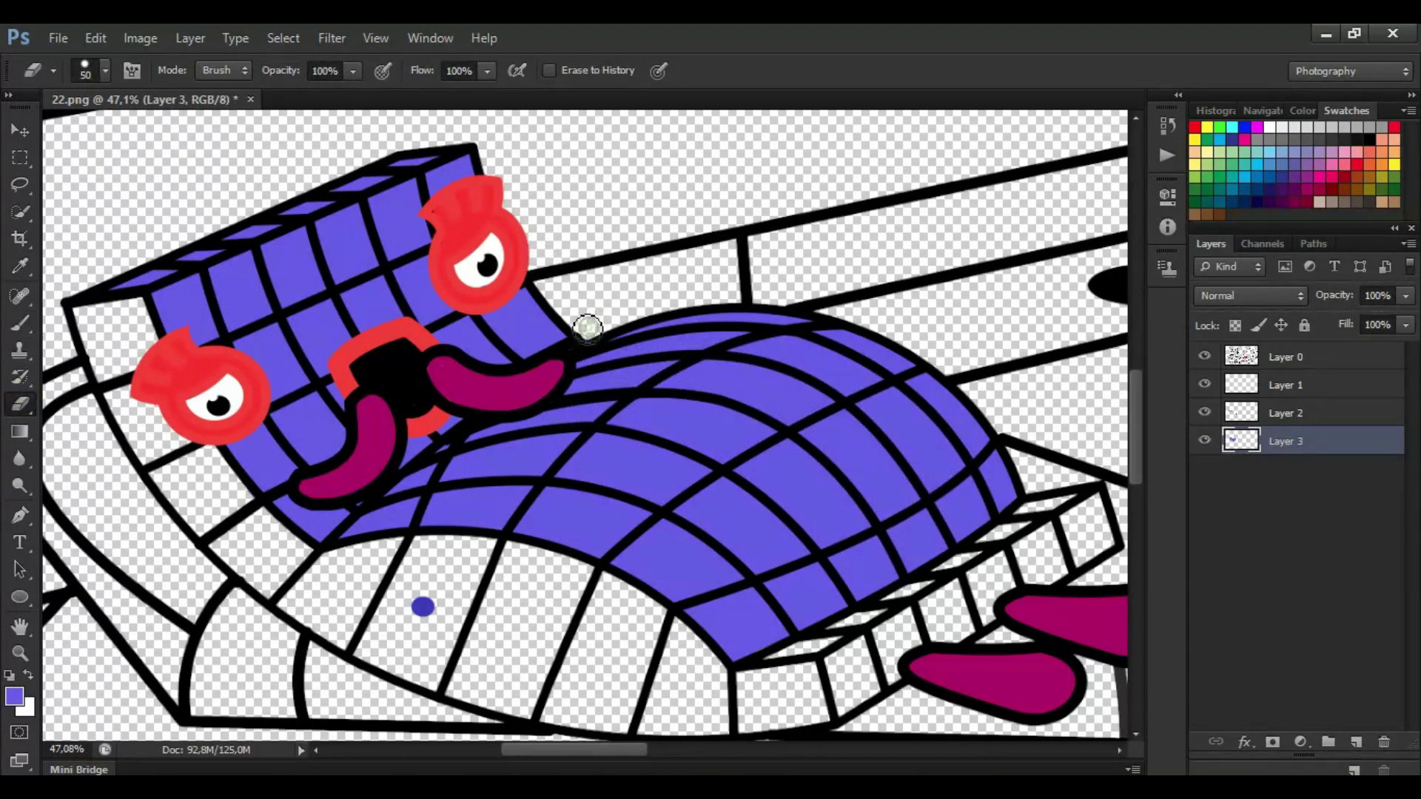
Fill the side faces of the character's head, body and foot end with dark purple.
{"action": "key", "text": "b"}
{"action": "mouse_move", "coordinate": [103, 356]}
{"action": "left_mouse_down"}
{"action": "mouse_move", "coordinate": [148, 467]}
{"action": "mouse_move", "coordinate": [220, 543]}
{"action": "mouse_move", "coordinate": [302, 617]}
{"action": "mouse_move", "coordinate": [433, 689]}
{"action": "mouse_move", "coordinate": [462, 676]}
{"action": "mouse_move", "coordinate": [634, 715]}
{"action": "mouse_move", "coordinate": [800, 706]}
{"action": "mouse_move", "coordinate": [863, 688]}
{"action": "mouse_move", "coordinate": [1099, 538]}
{"action": "mouse_move", "coordinate": [1105, 500]}
{"action": "mouse_move", "coordinate": [1024, 503]}
{"action": "mouse_move", "coordinate": [749, 664]}
{"action": "mouse_move", "coordinate": [555, 544]}
{"action": "mouse_move", "coordinate": [281, 524]}
{"action": "mouse_move", "coordinate": [140, 357]}
{"action": "mouse_move", "coordinate": [148, 305]}
{"action": "mouse_move", "coordinate": [118, 294]}
{"action": "left_mouse_up"}
{"action": "scroll", "coordinate": [433, 689], "scroll_direction": "down", "scroll_amount": 1}
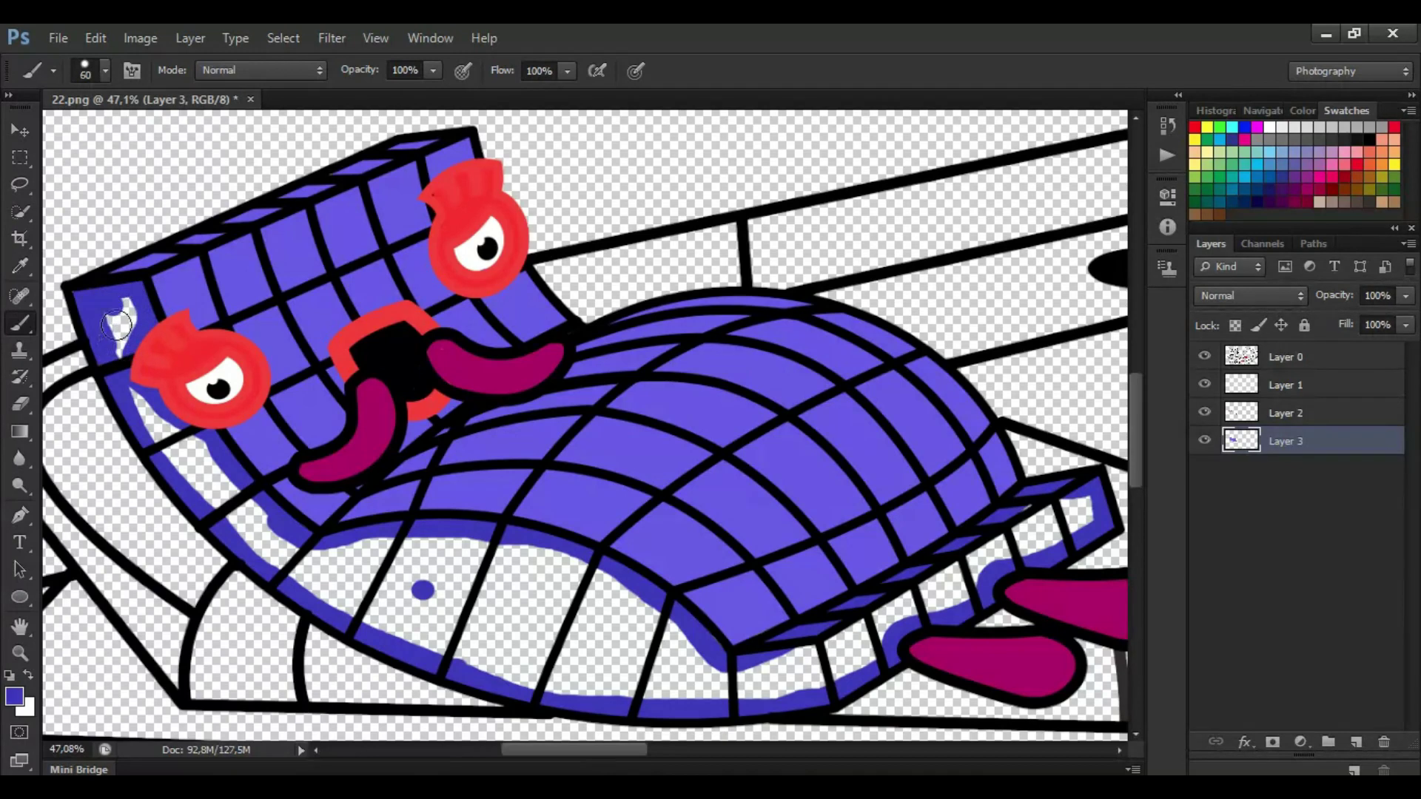
{"action": "mouse_move", "coordinate": [156, 418]}
{"action": "left_mouse_down"}
{"action": "mouse_move", "coordinate": [348, 614]}
{"action": "mouse_move", "coordinate": [378, 570]}
{"action": "mouse_move", "coordinate": [417, 568]}
{"action": "mouse_move", "coordinate": [429, 625]}
{"action": "mouse_move", "coordinate": [592, 681]}
{"action": "mouse_move", "coordinate": [547, 655]}
{"action": "mouse_move", "coordinate": [658, 631]}
{"action": "mouse_move", "coordinate": [644, 615]}
{"action": "mouse_move", "coordinate": [814, 673]}
{"action": "mouse_move", "coordinate": [995, 536]}
{"action": "mouse_move", "coordinate": [1032, 544]}
{"action": "mouse_move", "coordinate": [953, 598]}
{"action": "left_mouse_up"}
On Layer 1, paint the tower character's eyes and teeth white and the inside of its mouth black.
{"action": "scroll", "coordinate": [655, 510], "scroll_direction": "down", "scroll_amount": 3}
{"action": "left_click_drag", "start_coordinate": [637, 750], "coordinate": [737, 749]}
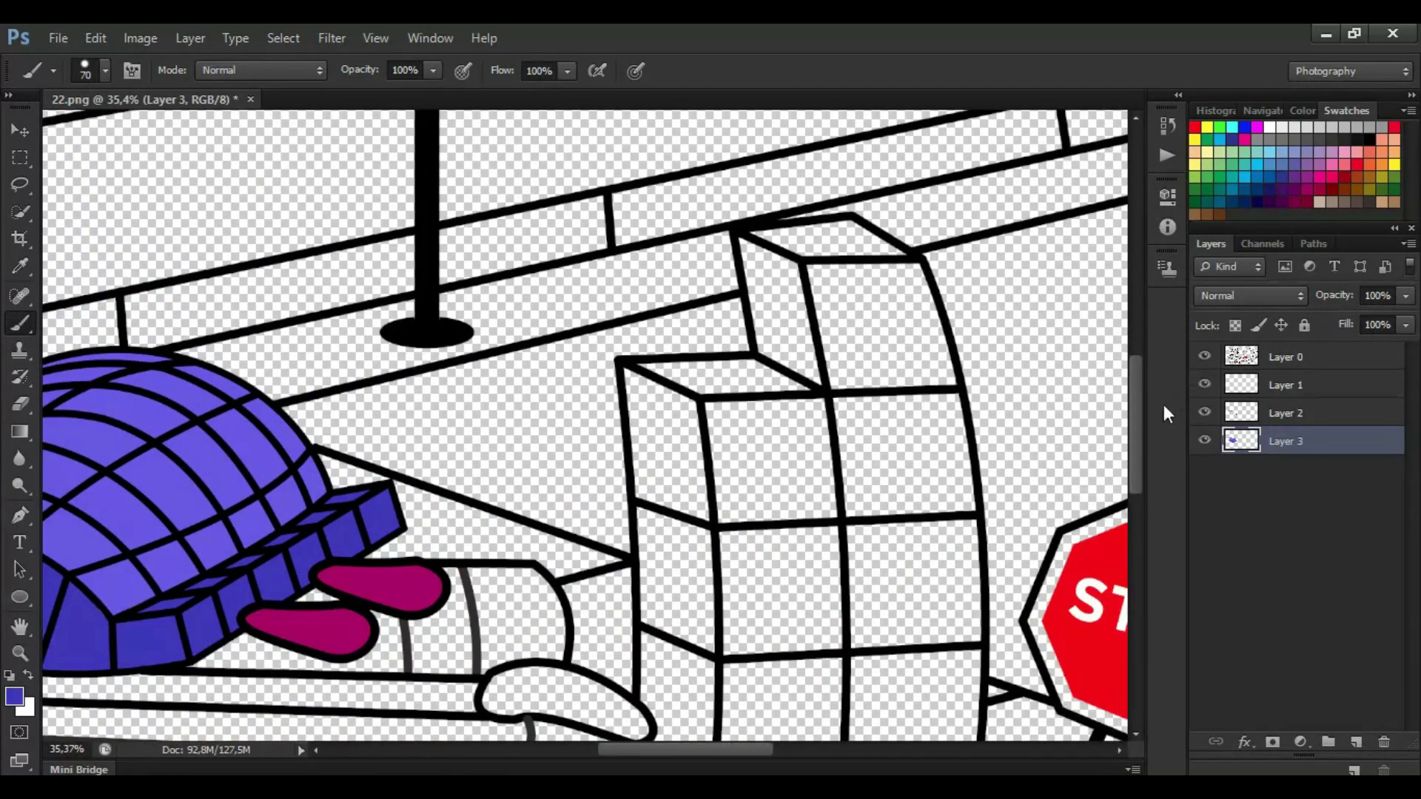
{"action": "left_click_drag", "start_coordinate": [1136, 422], "coordinate": [1136, 481]}
{"action": "left_click", "coordinate": [1274, 386]}
{"action": "key", "text": "x"}
{"action": "mouse_move", "coordinate": [872, 596]}
{"action": "left_mouse_down"}
{"action": "mouse_move", "coordinate": [920, 603]}
{"action": "mouse_move", "coordinate": [919, 624]}
{"action": "mouse_move", "coordinate": [776, 556]}
{"action": "mouse_move", "coordinate": [769, 592]}
{"action": "mouse_move", "coordinate": [843, 670]}
{"action": "mouse_move", "coordinate": [862, 614]}
{"action": "mouse_move", "coordinate": [802, 643]}
{"action": "left_mouse_up"}
{"action": "key", "text": "x"}
{"action": "scroll", "coordinate": [1137, 540], "scroll_direction": "down", "scroll_amount": 1}
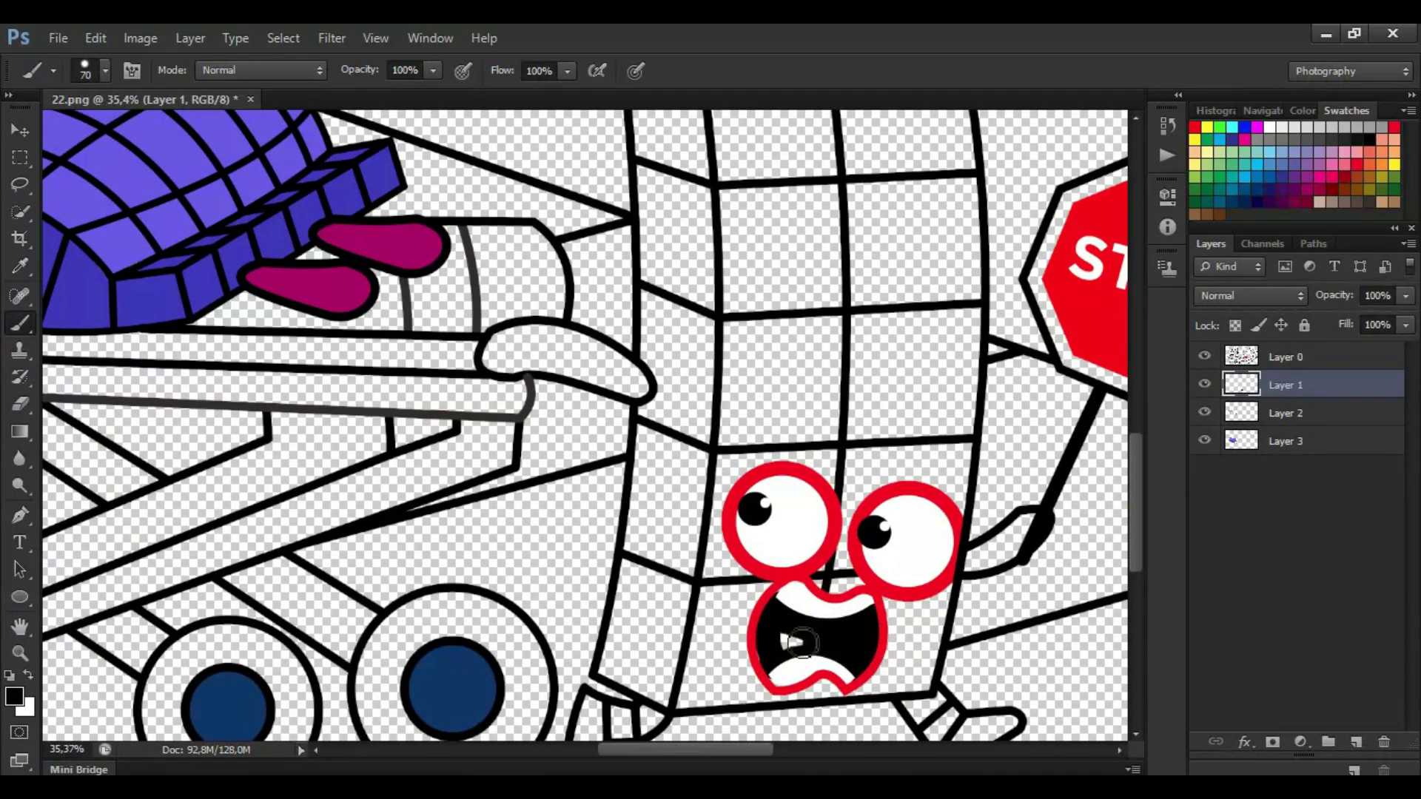
{"action": "scroll", "coordinate": [1137, 494], "scroll_direction": "down", "scroll_amount": 1}
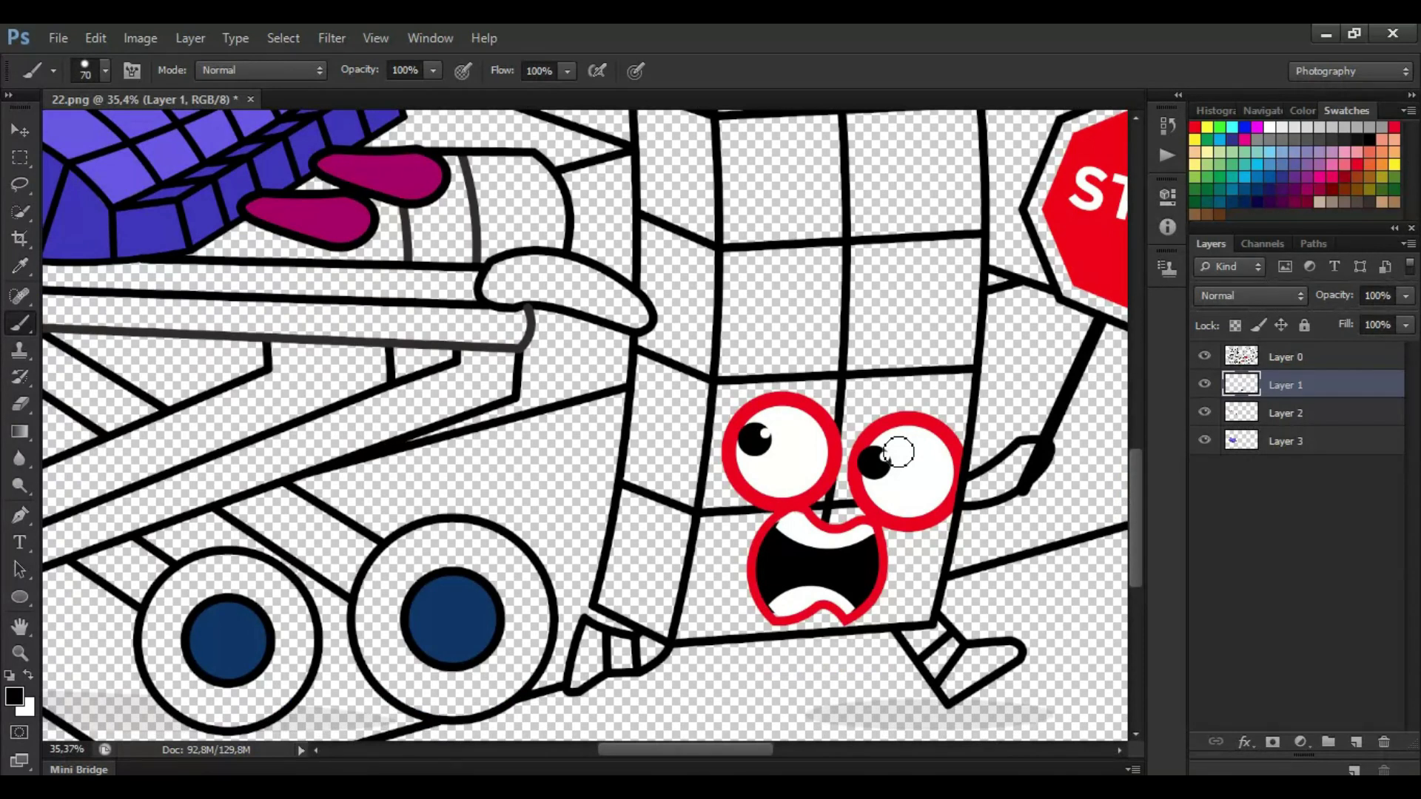
{"action": "key", "text": "ctrl+z"}
Fill the tower character's hands and shoes with green.
{"action": "mouse_move", "coordinate": [644, 311]}
{"action": "left_mouse_down"}
{"action": "mouse_move", "coordinate": [582, 275]}
{"action": "mouse_move", "coordinate": [519, 270]}
{"action": "mouse_move", "coordinate": [512, 297]}
{"action": "mouse_move", "coordinate": [615, 317]}
{"action": "left_mouse_up"}
{"action": "left_click_drag", "start_coordinate": [971, 490], "coordinate": [1027, 465]}
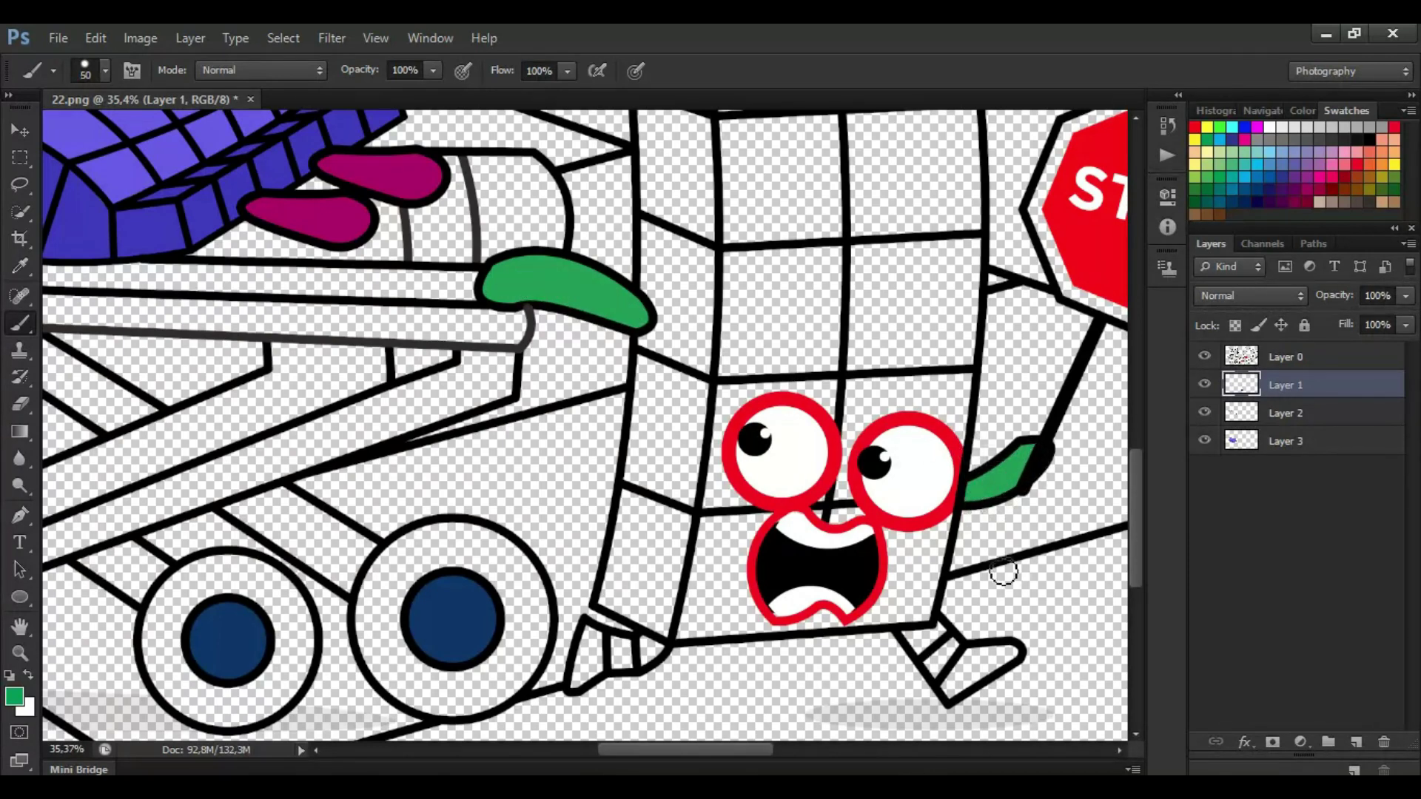
{"action": "left_click_drag", "start_coordinate": [958, 694], "coordinate": [1016, 660]}
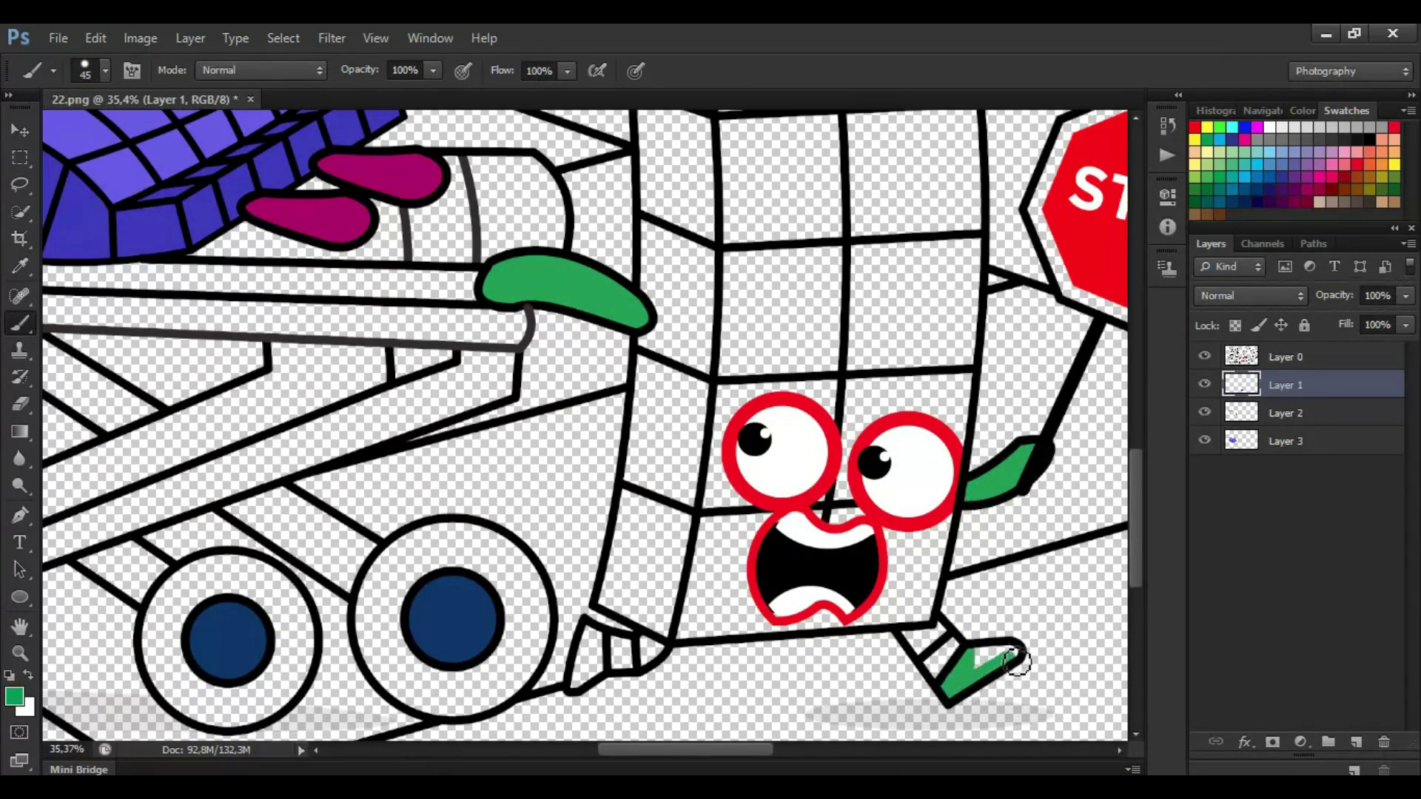
{"action": "left_click_drag", "start_coordinate": [598, 677], "coordinate": [592, 636]}
Paint the tower character's leg stripes red and white with colors sampled from its eyes.
{"action": "left_click", "coordinate": [812, 407], "text": "alt"}
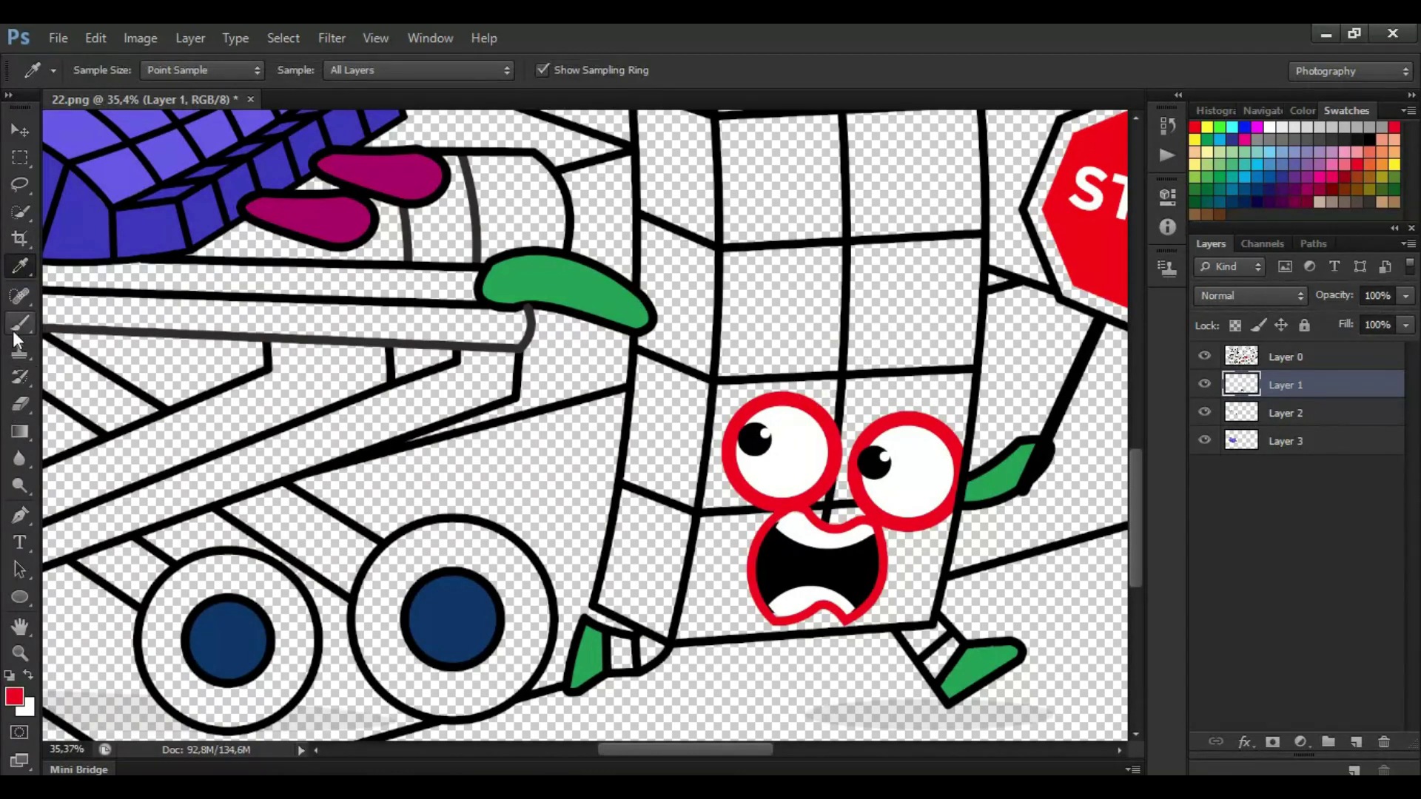
{"action": "left_click", "coordinate": [645, 646]}
{"action": "left_click", "coordinate": [19, 266]}
{"action": "left_click", "coordinate": [794, 473]}
{"action": "left_click", "coordinate": [11, 329]}
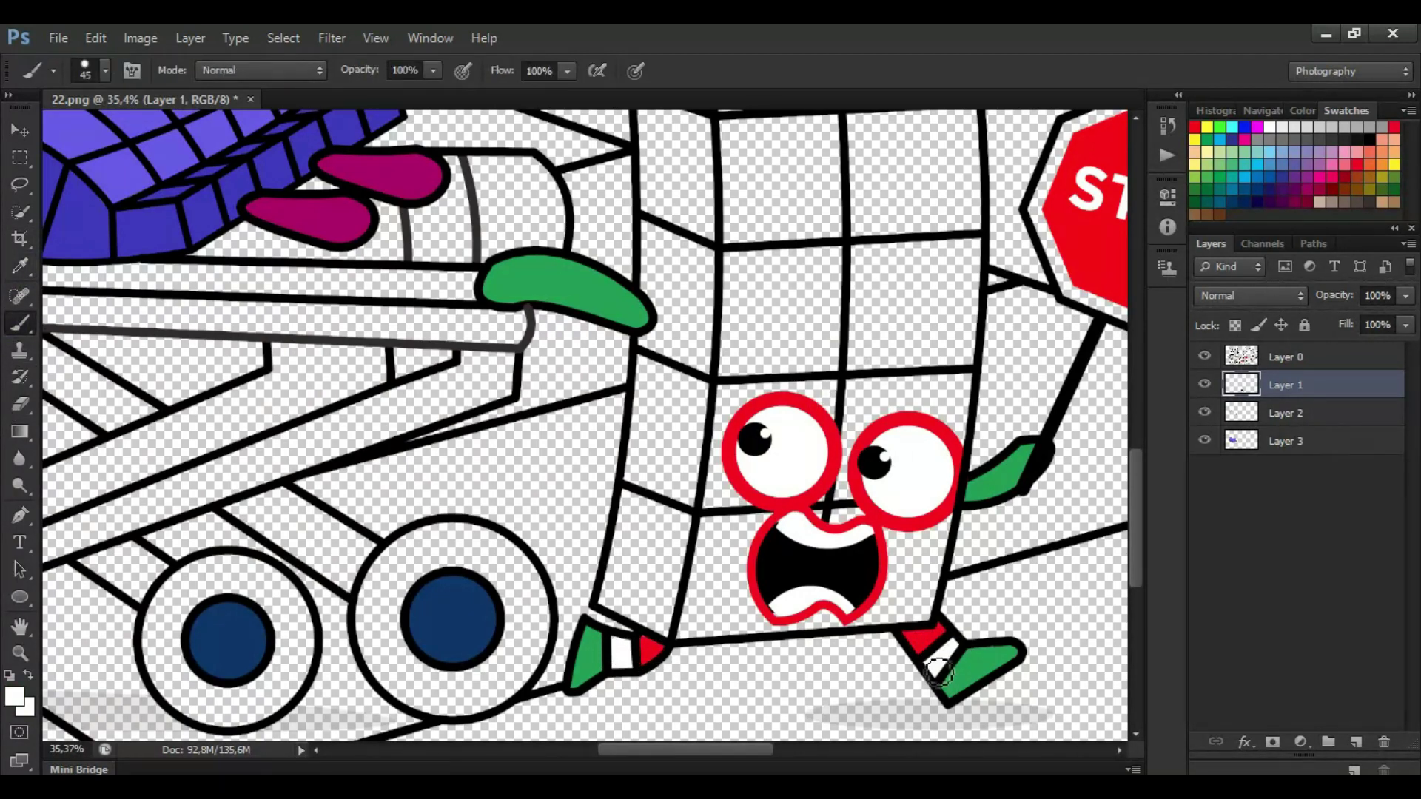
Sample the eye outline's red, darken it, and paint along the outer edge of the tower's side face on Layer 2.
{"action": "left_click", "coordinate": [20, 267]}
{"action": "left_click", "coordinate": [770, 396]}
{"action": "left_click", "coordinate": [17, 699]}
{"action": "left_click", "coordinate": [692, 257]}
{"action": "left_click", "coordinate": [924, 197]}
{"action": "left_click", "coordinate": [1287, 413]}
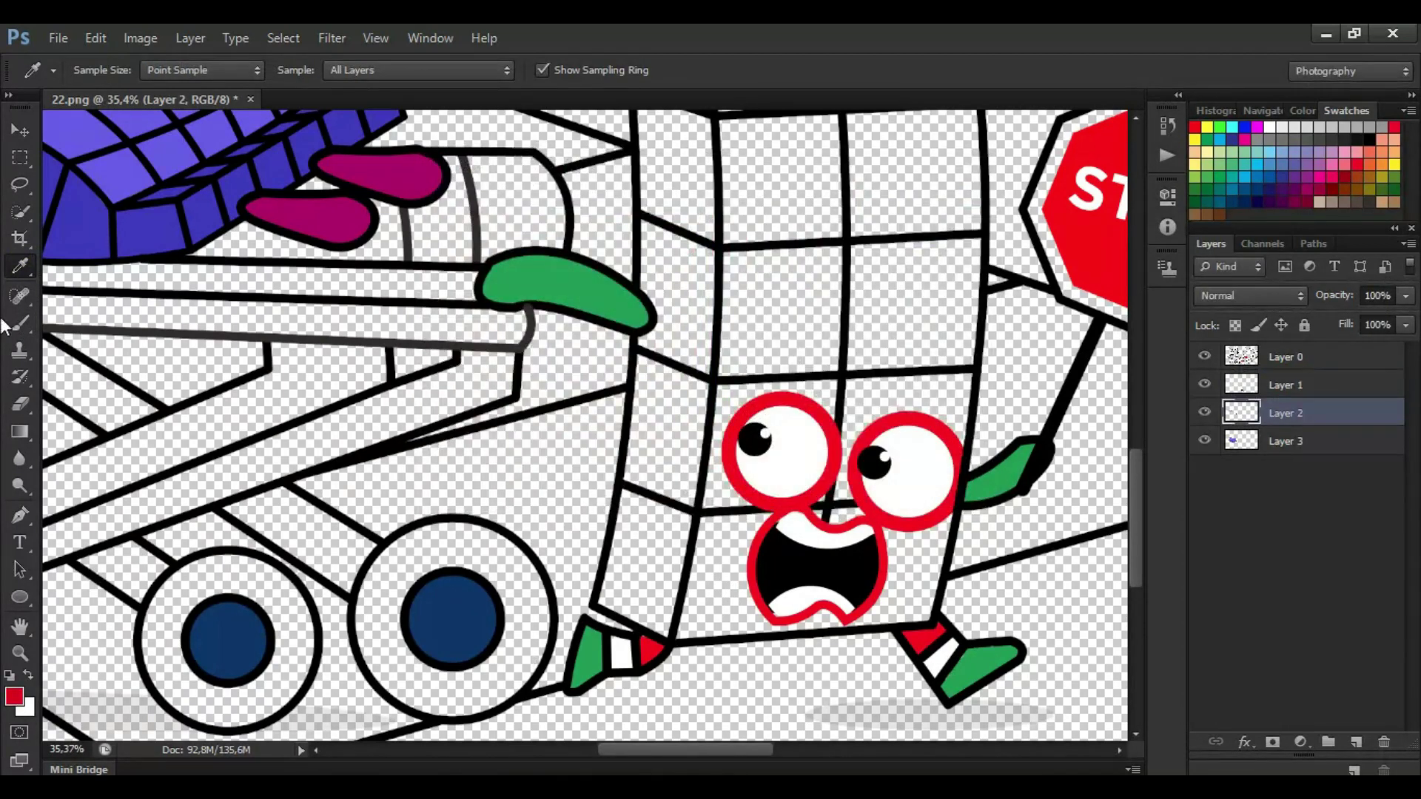
{"action": "left_click", "coordinate": [18, 324]}
{"action": "key", "text": "bracketright"}
{"action": "key", "text": "bracketright"}
{"action": "key", "text": "bracketright"}
{"action": "mouse_move", "coordinate": [686, 617]}
{"action": "left_mouse_down"}
{"action": "mouse_move", "coordinate": [617, 605]}
{"action": "mouse_move", "coordinate": [657, 314]}
{"action": "mouse_move", "coordinate": [653, 143]}
{"action": "left_mouse_up"}
{"action": "scroll", "coordinate": [1110, 481], "scroll_direction": "down", "scroll_amount": 1}
{"action": "left_click_drag", "start_coordinate": [719, 554], "coordinate": [698, 723]}
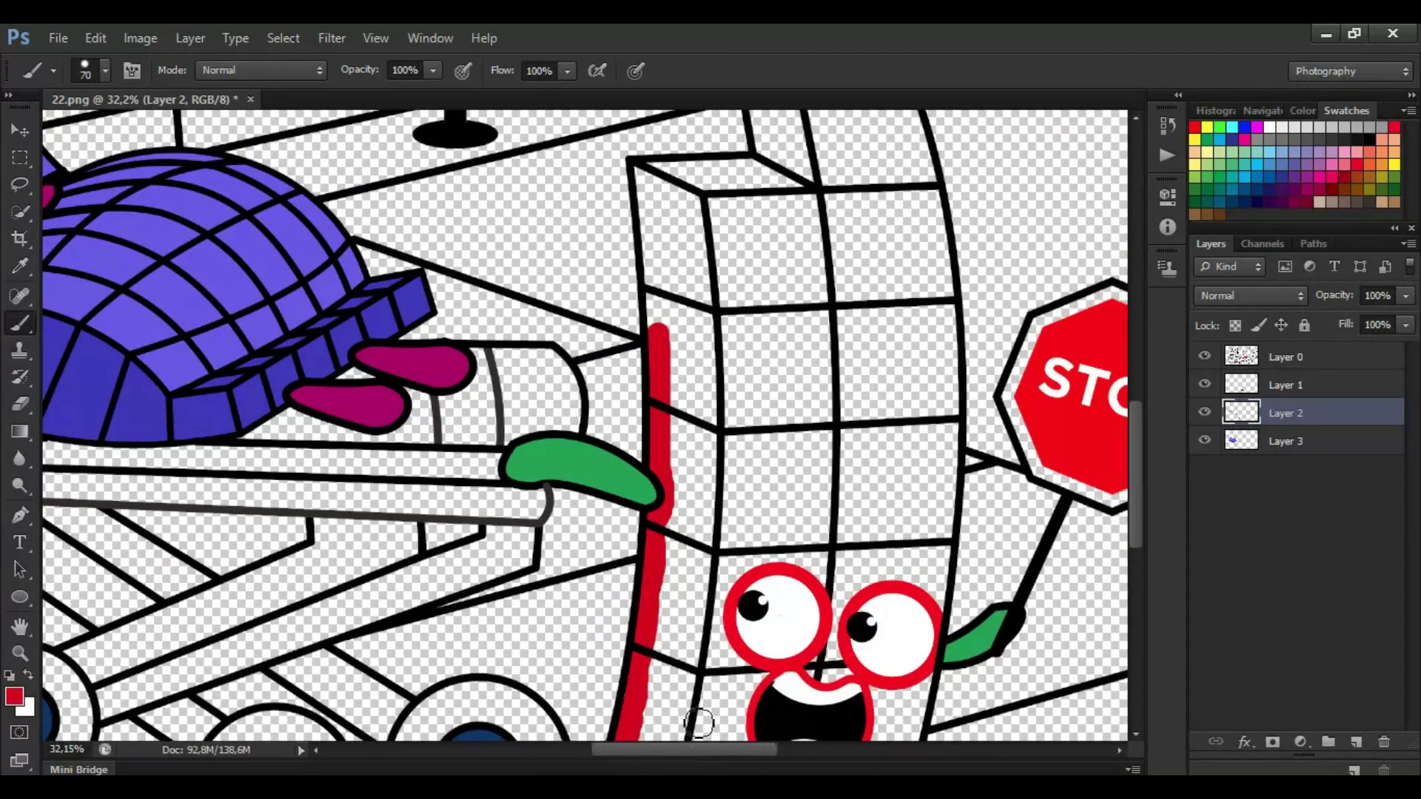
Fill the remaining side and upper step faces of the tower character with dark red, enlarging the brush.
{"action": "left_click_drag", "start_coordinate": [1022, 373], "coordinate": [1019, 444]}
{"action": "scroll", "coordinate": [1018, 444], "scroll_direction": "up", "scroll_amount": 1}
{"action": "mouse_move", "coordinate": [657, 418]}
{"action": "left_mouse_down"}
{"action": "mouse_move", "coordinate": [652, 259]}
{"action": "mouse_move", "coordinate": [747, 256]}
{"action": "mouse_move", "coordinate": [762, 206]}
{"action": "mouse_move", "coordinate": [751, 144]}
{"action": "mouse_move", "coordinate": [819, 131]}
{"action": "mouse_move", "coordinate": [879, 151]}
{"action": "mouse_move", "coordinate": [934, 257]}
{"action": "mouse_move", "coordinate": [705, 276]}
{"action": "mouse_move", "coordinate": [847, 257]}
{"action": "mouse_move", "coordinate": [896, 202]}
{"action": "mouse_move", "coordinate": [843, 153]}
{"action": "mouse_move", "coordinate": [874, 237]}
{"action": "mouse_move", "coordinate": [835, 173]}
{"action": "mouse_move", "coordinate": [816, 179]}
{"action": "mouse_move", "coordinate": [825, 249]}
{"action": "mouse_move", "coordinate": [771, 153]}
{"action": "mouse_move", "coordinate": [787, 247]}
{"action": "mouse_move", "coordinate": [776, 148]}
{"action": "left_mouse_up"}
{"action": "mouse_move", "coordinate": [680, 277]}
{"action": "left_mouse_down"}
{"action": "mouse_move", "coordinate": [700, 348]}
{"action": "mouse_move", "coordinate": [712, 567]}
{"action": "mouse_move", "coordinate": [691, 588]}
{"action": "mouse_move", "coordinate": [674, 291]}
{"action": "mouse_move", "coordinate": [675, 639]}
{"action": "mouse_move", "coordinate": [691, 711]}
{"action": "left_mouse_up"}
{"action": "key", "text": "bracketright"}
{"action": "key", "text": "bracketright"}
{"action": "key", "text": "bracketright"}
{"action": "scroll", "coordinate": [689, 666], "scroll_direction": "down", "scroll_amount": 5}
{"action": "mouse_move", "coordinate": [684, 481]}
{"action": "left_mouse_down"}
{"action": "mouse_move", "coordinate": [677, 540]}
{"action": "mouse_move", "coordinate": [649, 583]}
{"action": "mouse_move", "coordinate": [658, 481]}
{"action": "left_mouse_up"}
Fill the front blocks of the tower character with white on Layer 3.
{"action": "left_click", "coordinate": [1372, 437]}
{"action": "left_click_drag", "start_coordinate": [832, 592], "coordinate": [692, 602]}
{"action": "left_click_drag", "start_coordinate": [932, 396], "coordinate": [935, 126]}
{"action": "mouse_move", "coordinate": [748, 539]}
{"action": "left_mouse_down"}
{"action": "mouse_move", "coordinate": [828, 499]}
{"action": "mouse_move", "coordinate": [796, 453]}
{"action": "mouse_move", "coordinate": [704, 404]}
{"action": "mouse_move", "coordinate": [882, 305]}
{"action": "mouse_move", "coordinate": [737, 356]}
{"action": "mouse_move", "coordinate": [879, 282]}
{"action": "mouse_move", "coordinate": [710, 248]}
{"action": "mouse_move", "coordinate": [883, 206]}
{"action": "mouse_move", "coordinate": [755, 172]}
{"action": "mouse_move", "coordinate": [881, 175]}
{"action": "left_mouse_up"}
{"action": "left_click_drag", "start_coordinate": [1137, 474], "coordinate": [1138, 418]}
{"action": "mouse_move", "coordinate": [905, 376]}
{"action": "left_mouse_down"}
{"action": "mouse_move", "coordinate": [903, 329]}
{"action": "mouse_move", "coordinate": [894, 259]}
{"action": "mouse_move", "coordinate": [739, 254]}
{"action": "mouse_move", "coordinate": [725, 363]}
{"action": "mouse_move", "coordinate": [828, 306]}
{"action": "mouse_move", "coordinate": [784, 327]}
{"action": "left_mouse_up"}
Add a layer below Layer 3 and paint the pillow and main mattress sections light pink with a smaller brush.
{"action": "left_click_drag", "start_coordinate": [759, 748], "coordinate": [677, 756]}
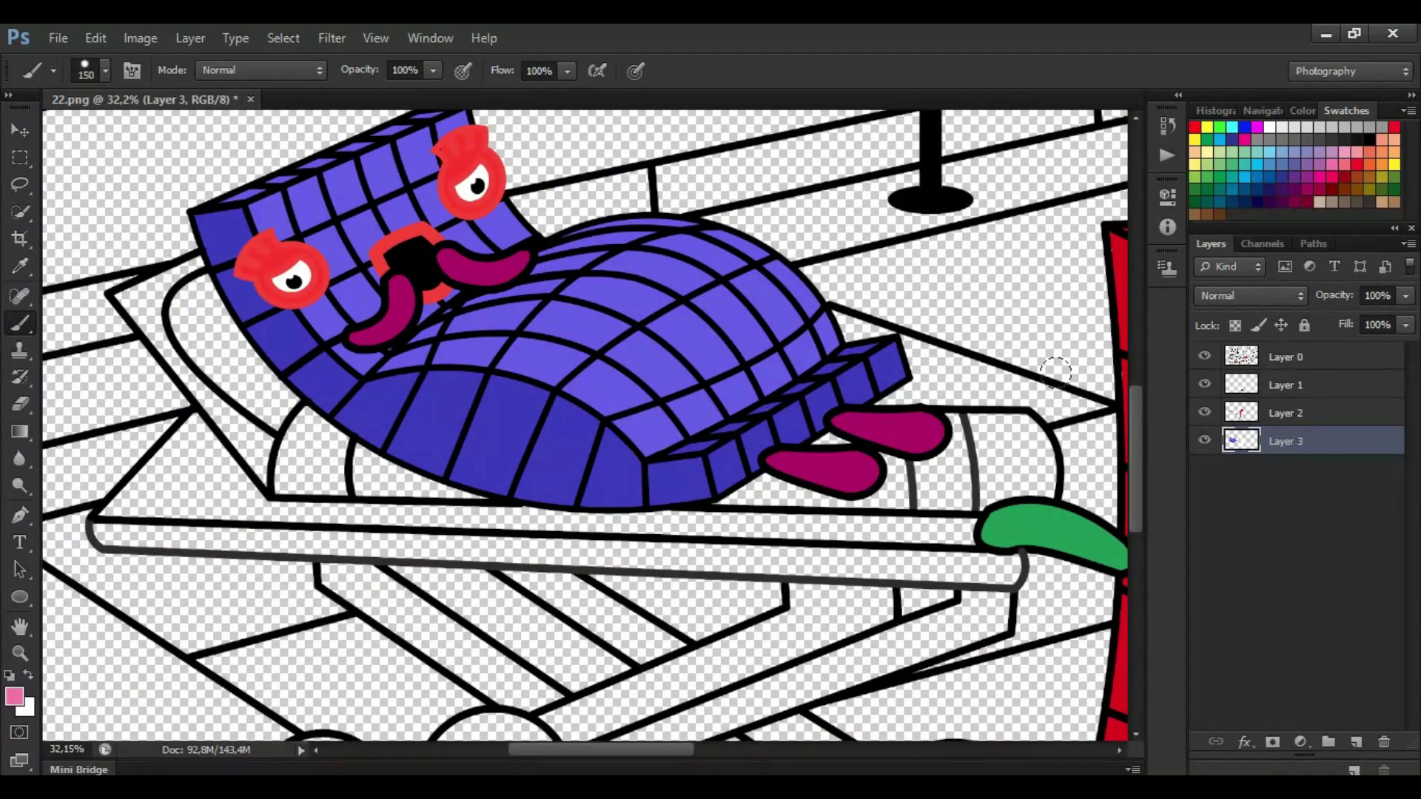
{"action": "key", "text": "bracketleft"}
{"action": "key", "text": "bracketleft"}
{"action": "key", "text": "bracketleft"}
{"action": "left_click", "coordinate": [1355, 741]}
{"action": "left_click_drag", "start_coordinate": [203, 282], "coordinate": [289, 394]}
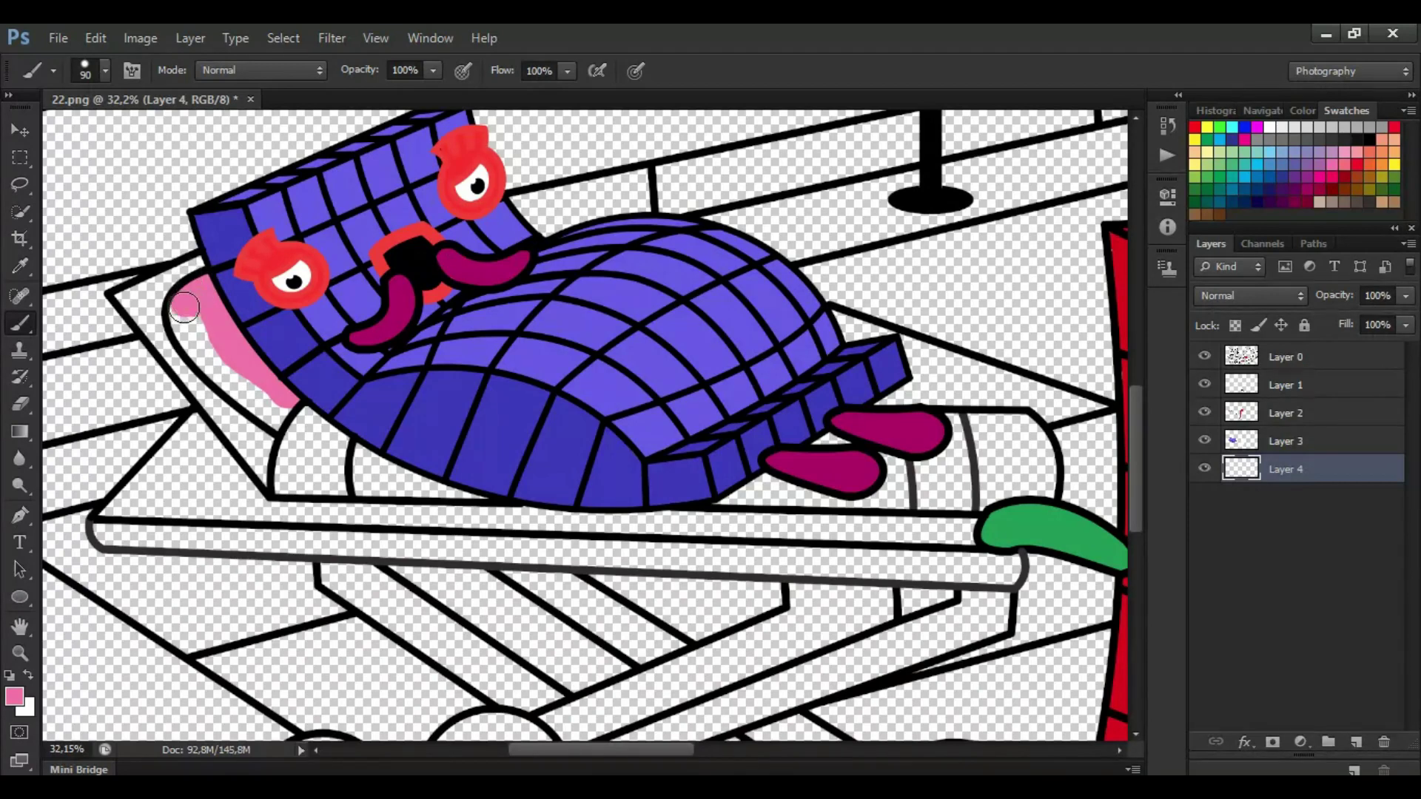
{"action": "mouse_move", "coordinate": [187, 301]}
{"action": "left_mouse_down"}
{"action": "mouse_move", "coordinate": [198, 349]}
{"action": "mouse_move", "coordinate": [257, 404]}
{"action": "left_mouse_up"}
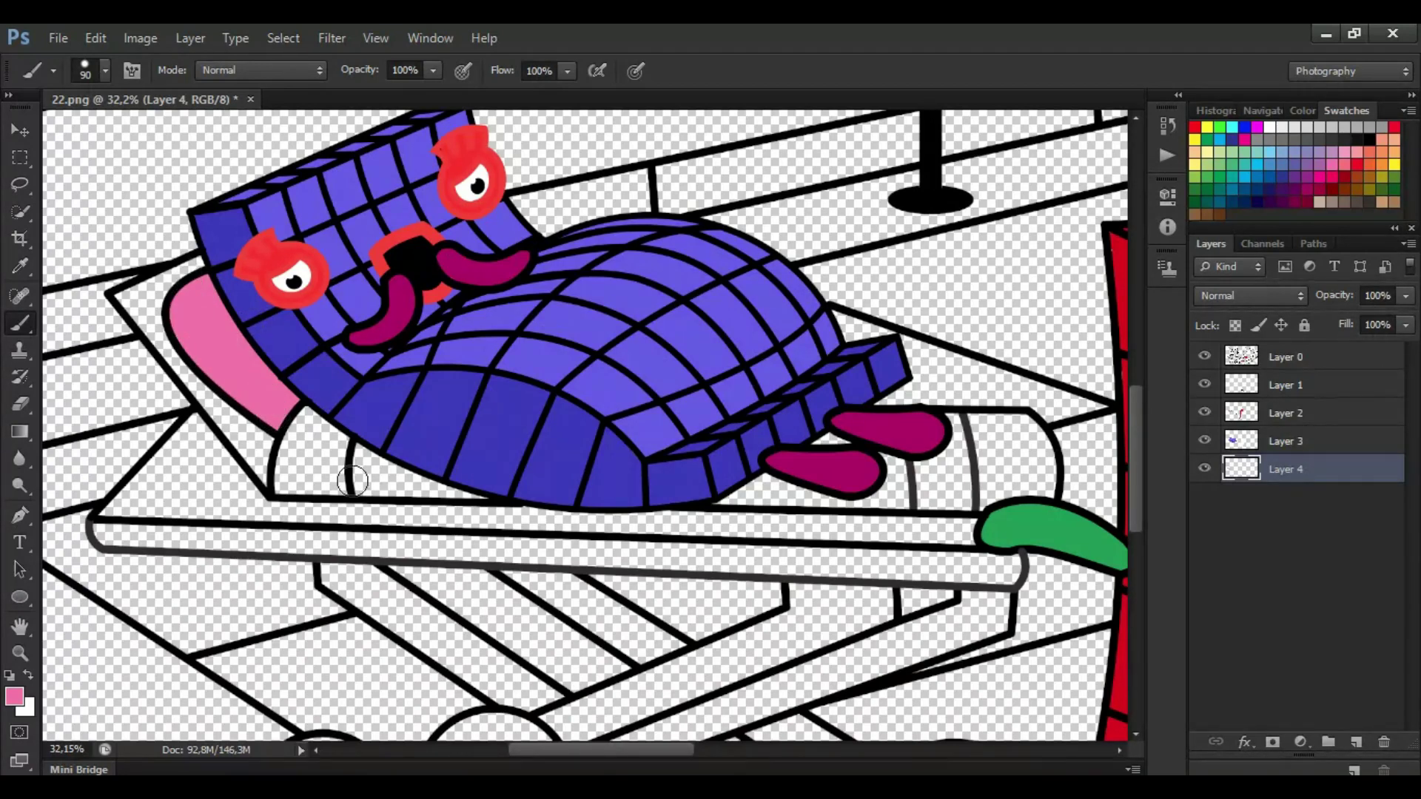
{"action": "mouse_move", "coordinate": [365, 452]}
{"action": "left_mouse_down"}
{"action": "mouse_move", "coordinate": [367, 489]}
{"action": "mouse_move", "coordinate": [457, 488]}
{"action": "left_mouse_up"}
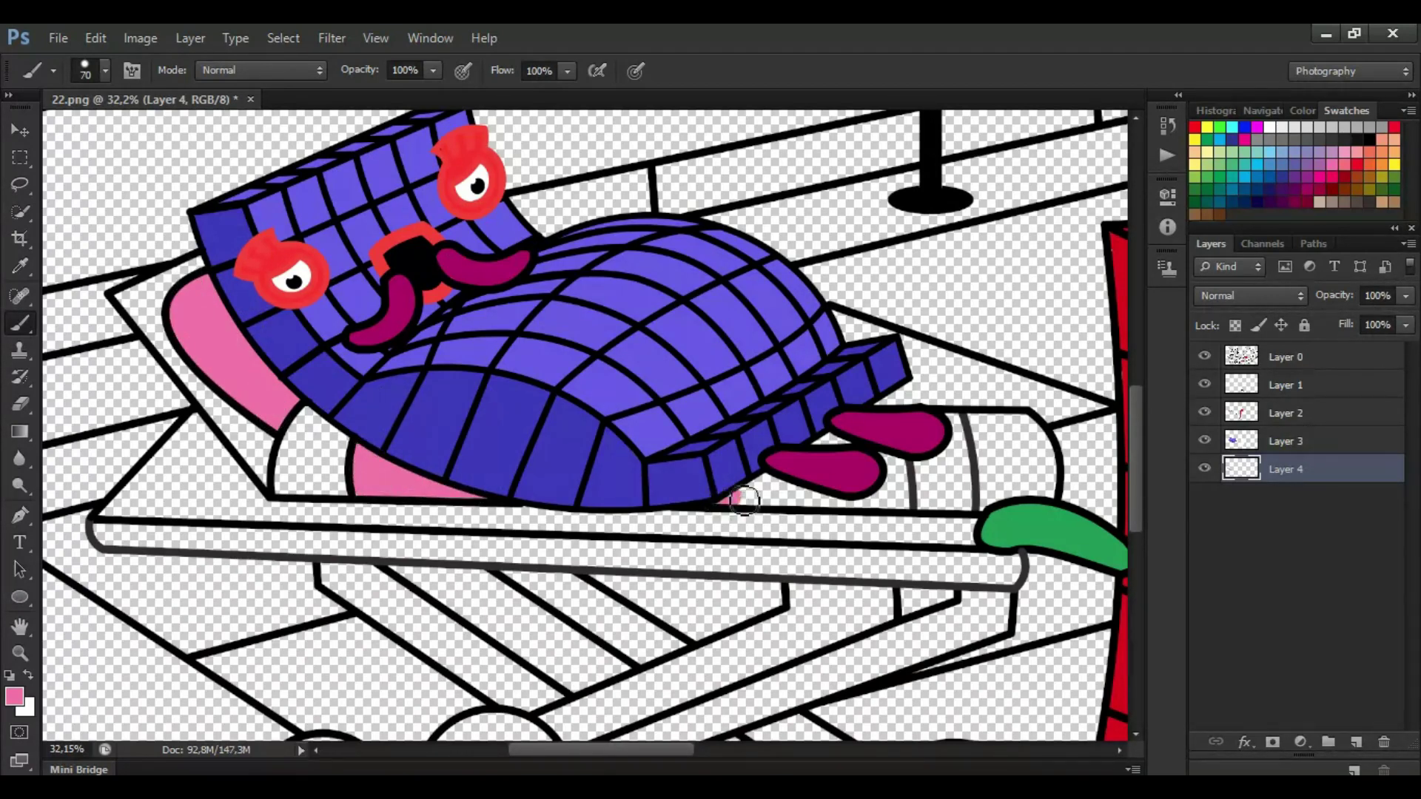
{"action": "left_click_drag", "start_coordinate": [728, 500], "coordinate": [901, 500]}
{"action": "mouse_move", "coordinate": [990, 511]}
{"action": "left_mouse_down"}
{"action": "mouse_move", "coordinate": [986, 428]}
{"action": "mouse_move", "coordinate": [1045, 465]}
{"action": "mouse_move", "coordinate": [1010, 480]}
{"action": "mouse_move", "coordinate": [1008, 466]}
{"action": "left_mouse_up"}
Choose a stronger pink and fill the two bands across the mattress.
{"action": "left_click", "coordinate": [14, 696]}
{"action": "left_click", "coordinate": [631, 226]}
{"action": "left_click", "coordinate": [923, 197]}
{"action": "mouse_move", "coordinate": [341, 451]}
{"action": "left_mouse_down"}
{"action": "mouse_move", "coordinate": [285, 489]}
{"action": "mouse_move", "coordinate": [307, 452]}
{"action": "mouse_move", "coordinate": [403, 468]}
{"action": "left_mouse_up"}
{"action": "mouse_move", "coordinate": [953, 426]}
{"action": "left_mouse_down"}
{"action": "mouse_move", "coordinate": [965, 485]}
{"action": "mouse_move", "coordinate": [942, 490]}
{"action": "left_mouse_up"}
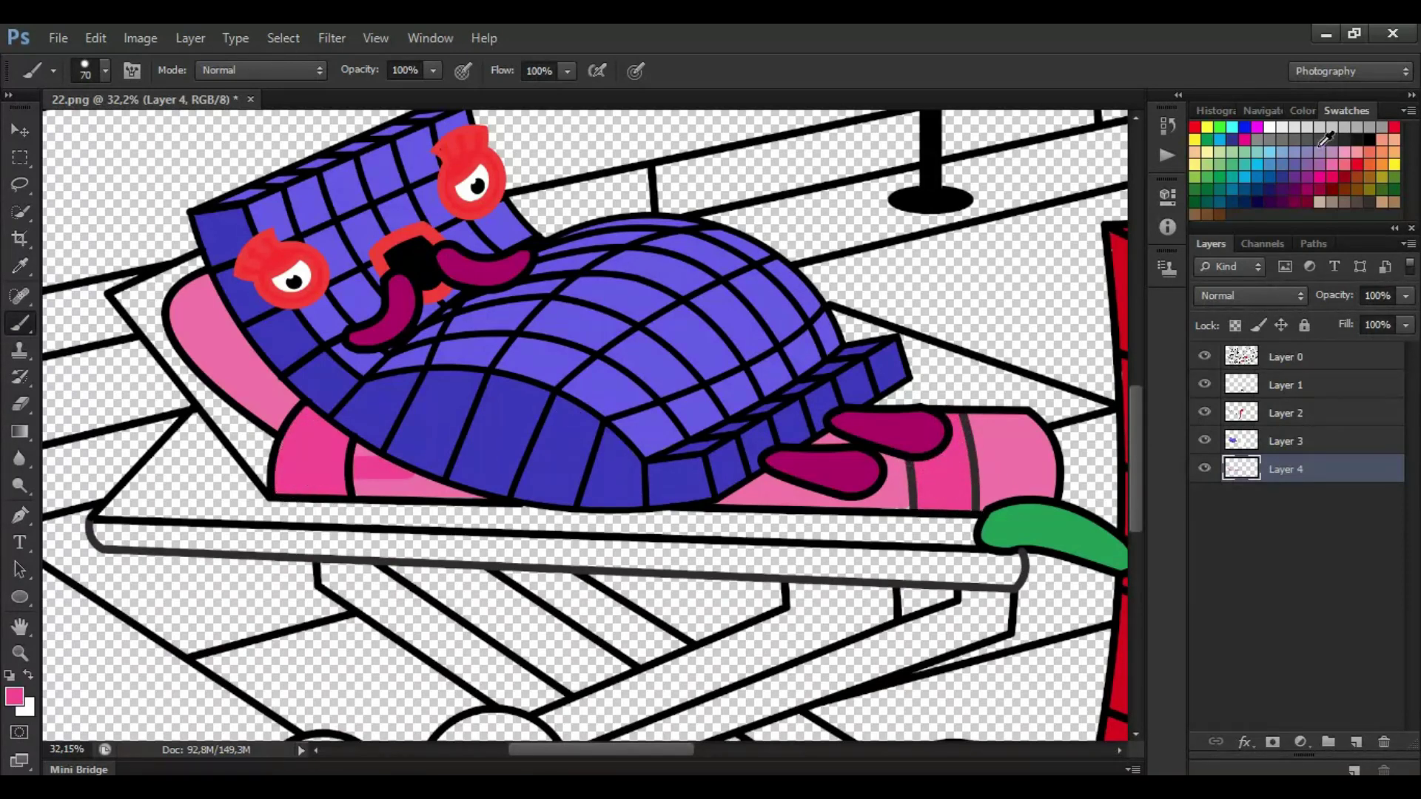
Add a layer below Layer 4 and paint the stretcher's backrest grey and its upper surface a lighter grey.
{"action": "key", "text": "ctrl+shift+alt+n"}
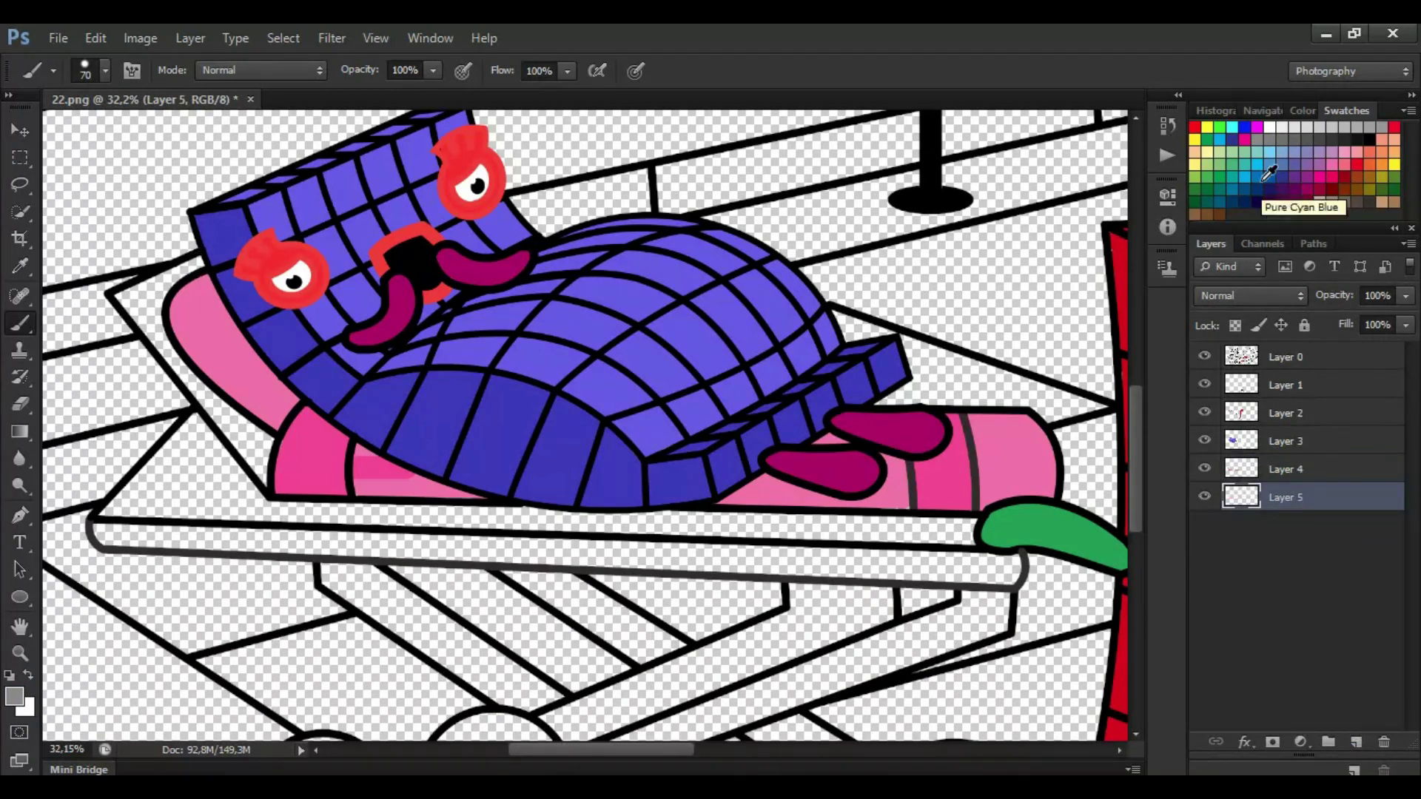
{"action": "mouse_move", "coordinate": [142, 298]}
{"action": "left_mouse_down"}
{"action": "mouse_move", "coordinate": [270, 489]}
{"action": "mouse_move", "coordinate": [163, 319]}
{"action": "left_mouse_up"}
{"action": "left_click", "coordinate": [14, 696]}
{"action": "left_click", "coordinate": [948, 197]}
{"action": "mouse_move", "coordinate": [194, 418]}
{"action": "left_mouse_down"}
{"action": "mouse_move", "coordinate": [244, 488]}
{"action": "mouse_move", "coordinate": [170, 459]}
{"action": "mouse_move", "coordinate": [133, 514]}
{"action": "mouse_move", "coordinate": [503, 518]}
{"action": "mouse_move", "coordinate": [222, 477]}
{"action": "mouse_move", "coordinate": [231, 506]}
{"action": "left_mouse_up"}
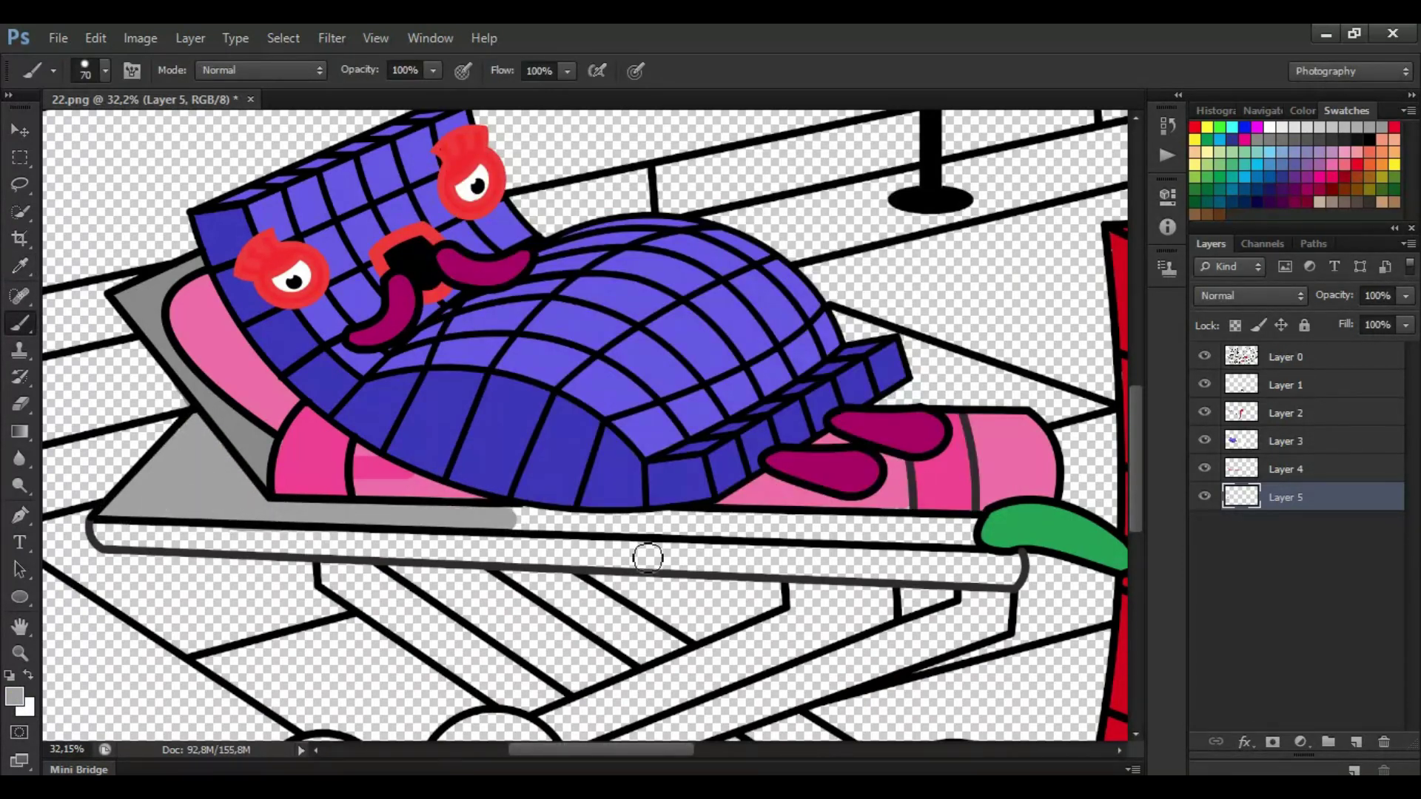
{"action": "key", "text": "]"}
{"action": "left_click_drag", "start_coordinate": [517, 520], "coordinate": [949, 528]}
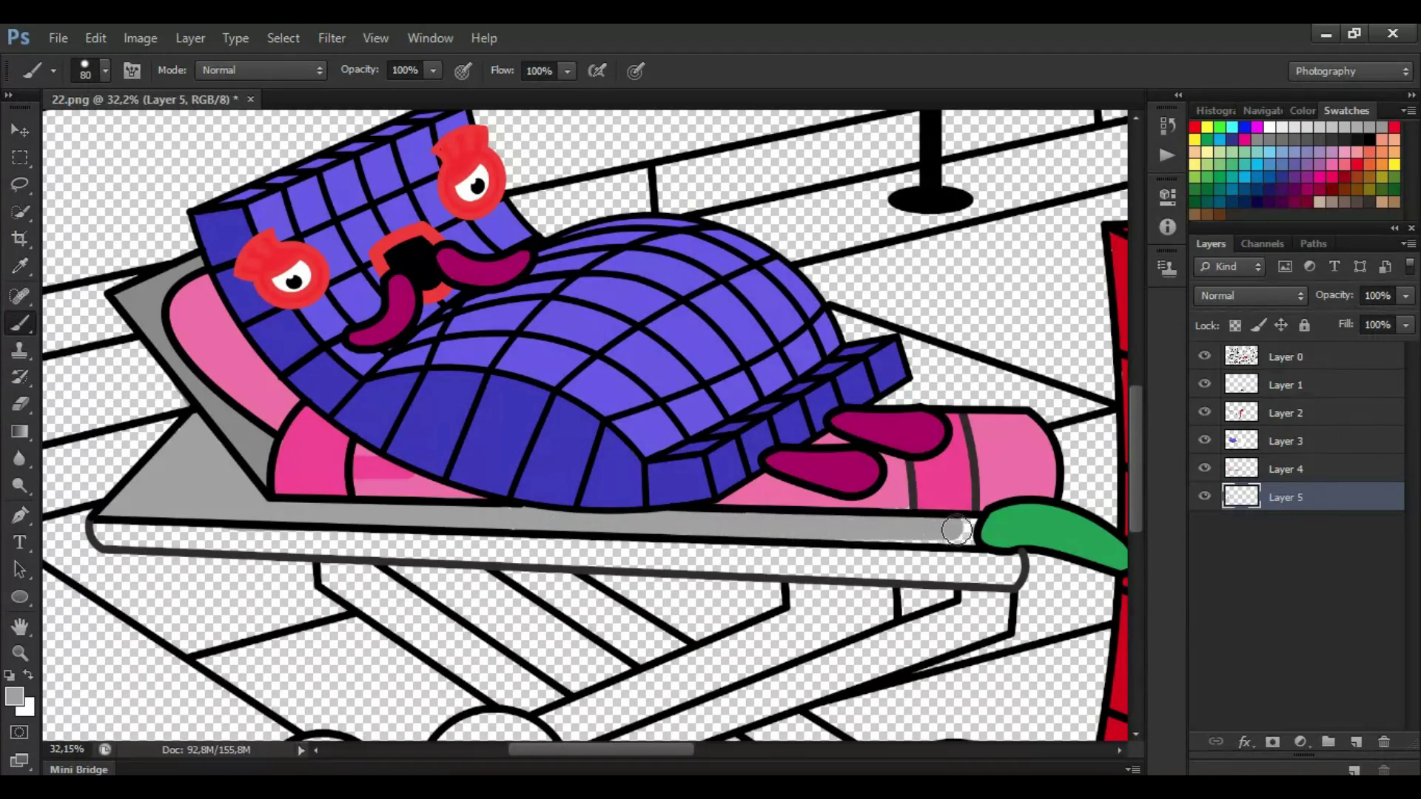
Choose a darker grey and fill the long front edge of the stretcher.
{"action": "left_click", "coordinate": [14, 699]}
{"action": "left_click", "coordinate": [967, 197]}
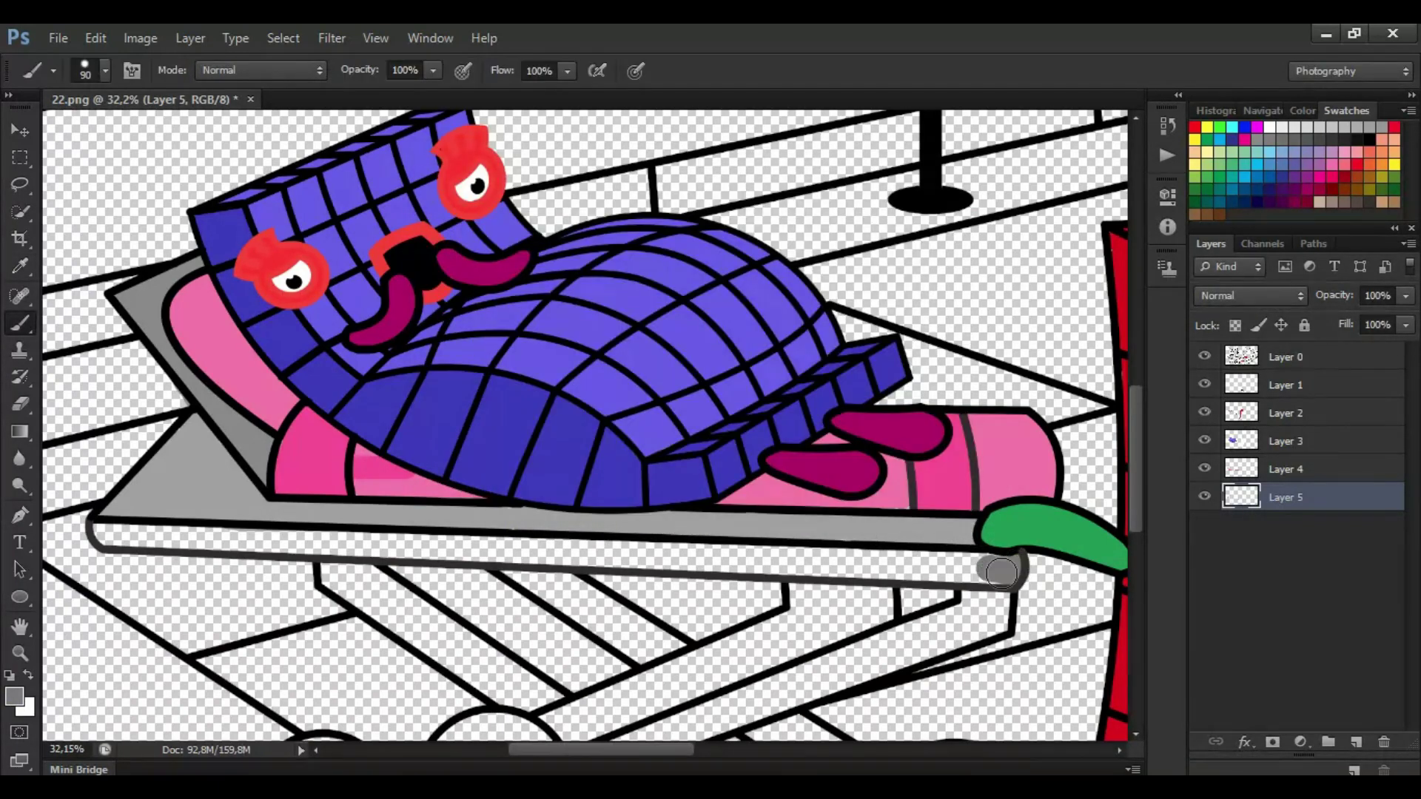
{"action": "left_click_drag", "start_coordinate": [950, 570], "coordinate": [112, 536]}
Fill the stretcher's crossed legs with the same dark grey using a slightly smaller brush.
{"action": "key", "text": "["}
{"action": "left_click_drag", "start_coordinate": [1134, 446], "coordinate": [1134, 477]}
{"action": "mouse_move", "coordinate": [362, 453]}
{"action": "left_mouse_down"}
{"action": "mouse_move", "coordinate": [548, 581]}
{"action": "mouse_move", "coordinate": [461, 550]}
{"action": "mouse_move", "coordinate": [332, 459]}
{"action": "left_mouse_up"}
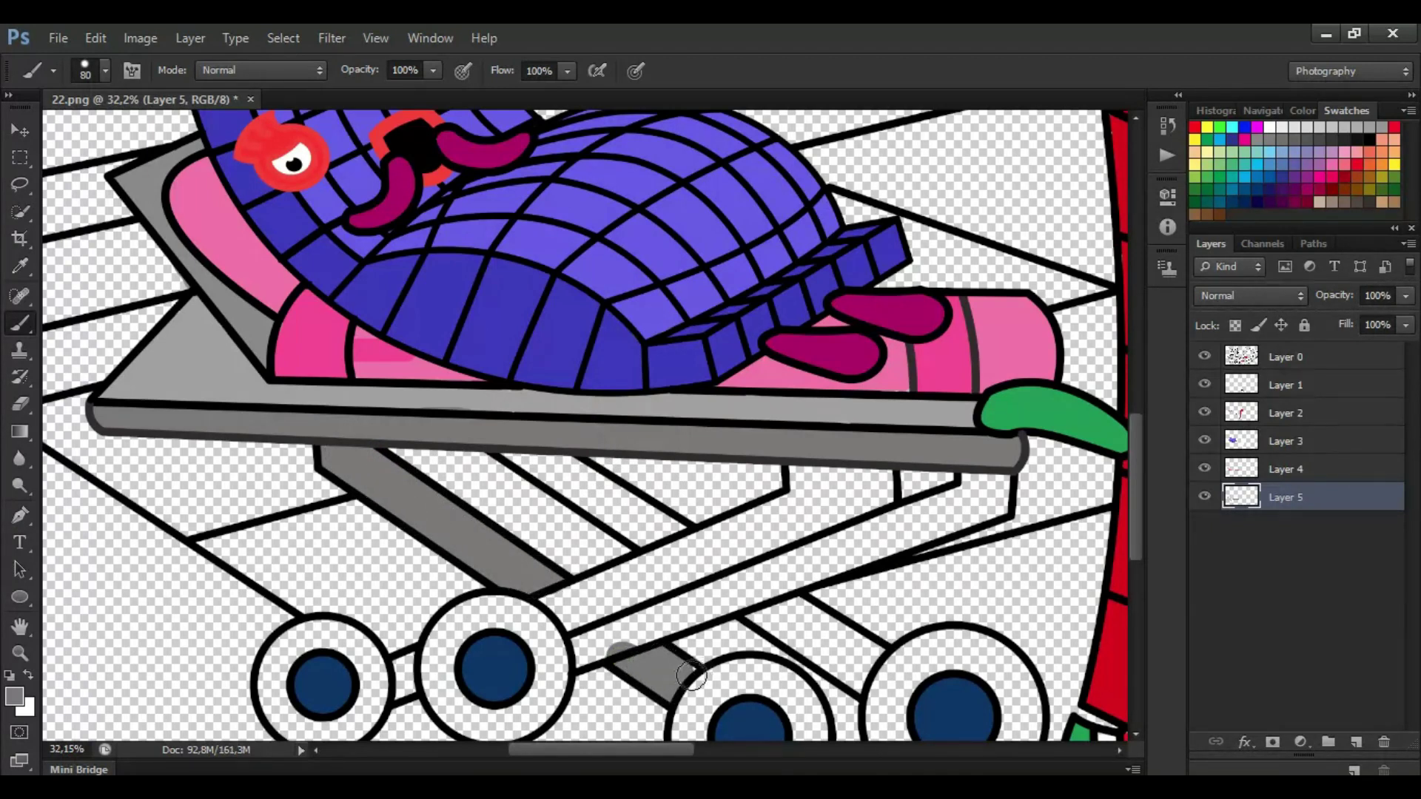
{"action": "mouse_move", "coordinate": [508, 450]}
{"action": "left_mouse_down"}
{"action": "mouse_move", "coordinate": [655, 537]}
{"action": "mouse_move", "coordinate": [574, 475]}
{"action": "left_mouse_up"}
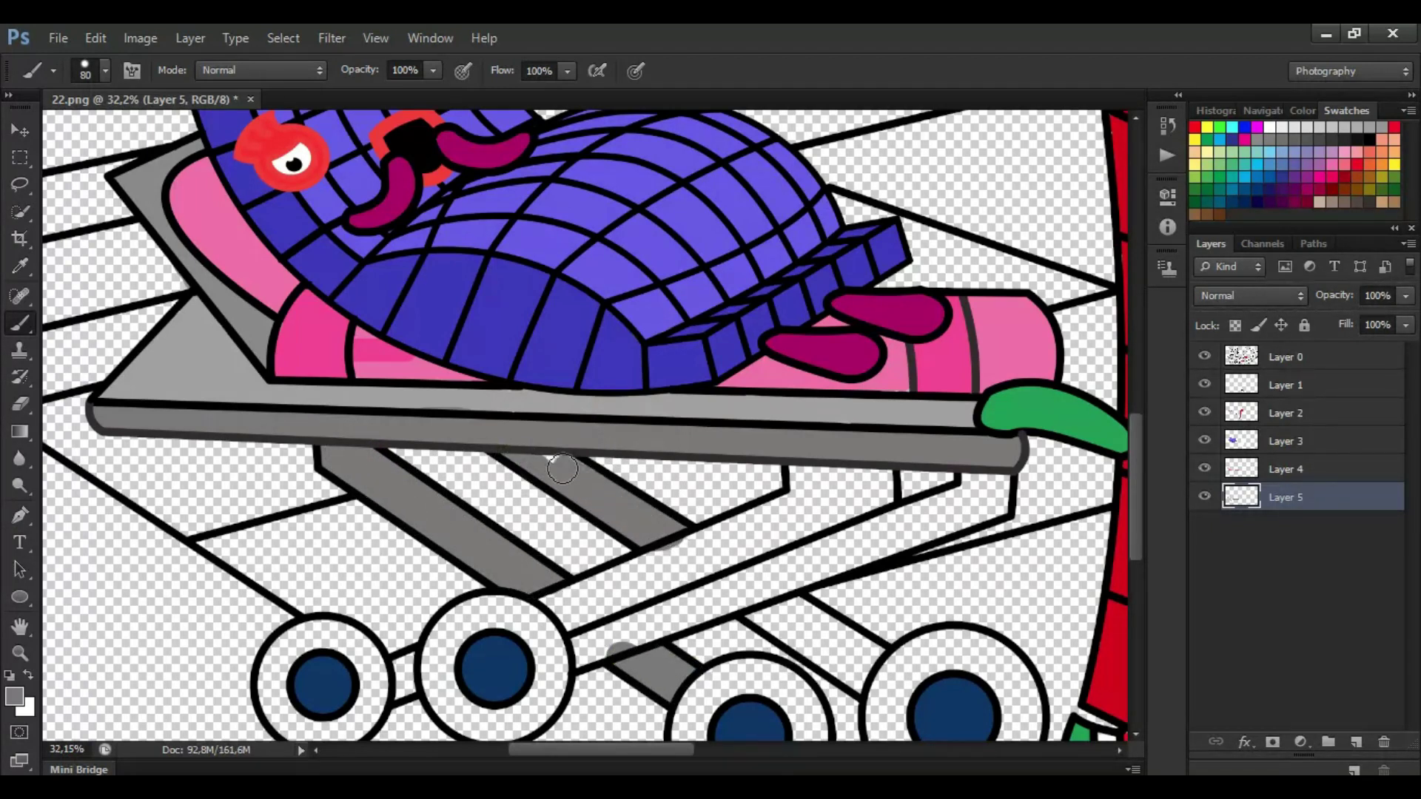
{"action": "mouse_move", "coordinate": [555, 598]}
{"action": "left_mouse_down"}
{"action": "mouse_move", "coordinate": [580, 650]}
{"action": "mouse_move", "coordinate": [675, 548]}
{"action": "mouse_move", "coordinate": [792, 501]}
{"action": "mouse_move", "coordinate": [892, 489]}
{"action": "mouse_move", "coordinate": [622, 614]}
{"action": "mouse_move", "coordinate": [877, 488]}
{"action": "mouse_move", "coordinate": [672, 615]}
{"action": "mouse_move", "coordinate": [999, 485]}
{"action": "mouse_move", "coordinate": [936, 529]}
{"action": "mouse_move", "coordinate": [730, 612]}
{"action": "mouse_move", "coordinate": [860, 547]}
{"action": "mouse_move", "coordinate": [799, 636]}
{"action": "mouse_move", "coordinate": [858, 670]}
{"action": "mouse_move", "coordinate": [814, 617]}
{"action": "left_mouse_up"}
Sample the navy of the wheel hubs, adjust its shade and paint the stretcher's four wheels.
{"action": "scroll", "coordinate": [1138, 557], "scroll_direction": "down", "scroll_amount": 2}
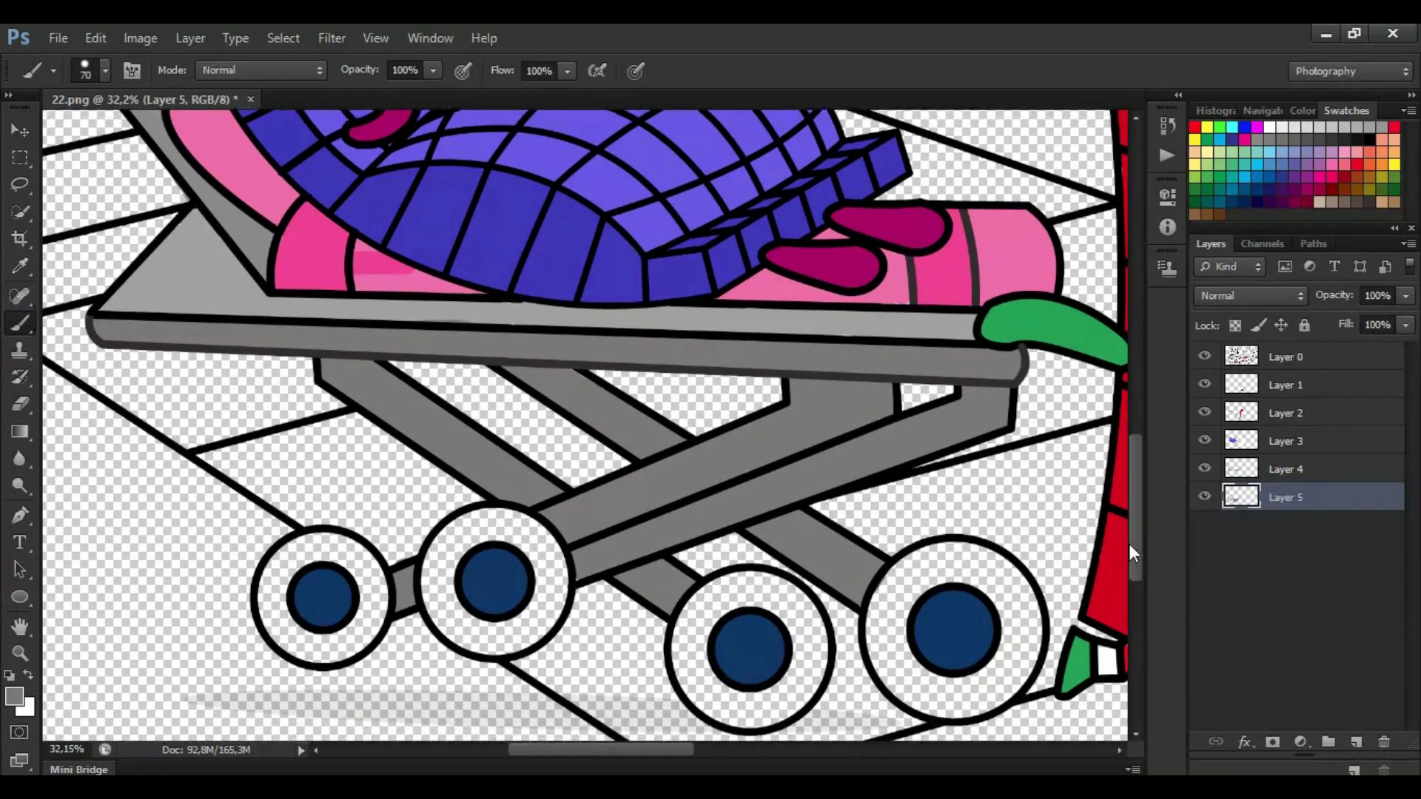
{"action": "left_click", "coordinate": [20, 267]}
{"action": "left_click", "coordinate": [322, 598]}
{"action": "left_click", "coordinate": [15, 696]}
{"action": "left_click", "coordinate": [679, 406]}
{"action": "left_click", "coordinate": [925, 197]}
{"action": "left_click", "coordinate": [20, 324]}
{"action": "mouse_move", "coordinate": [276, 619]}
{"action": "left_mouse_down"}
{"action": "mouse_move", "coordinate": [302, 540]}
{"action": "mouse_move", "coordinate": [372, 581]}
{"action": "mouse_move", "coordinate": [288, 637]}
{"action": "left_mouse_up"}
{"action": "mouse_move", "coordinate": [446, 621]}
{"action": "left_mouse_down"}
{"action": "mouse_move", "coordinate": [468, 518]}
{"action": "mouse_move", "coordinate": [527, 526]}
{"action": "mouse_move", "coordinate": [543, 631]}
{"action": "mouse_move", "coordinate": [472, 560]}
{"action": "left_mouse_up"}
{"action": "mouse_move", "coordinate": [746, 617]}
{"action": "left_mouse_down"}
{"action": "mouse_move", "coordinate": [796, 588]}
{"action": "mouse_move", "coordinate": [773, 703]}
{"action": "mouse_move", "coordinate": [688, 666]}
{"action": "mouse_move", "coordinate": [779, 662]}
{"action": "mouse_move", "coordinate": [722, 618]}
{"action": "left_mouse_up"}
{"action": "mouse_move", "coordinate": [877, 635]}
{"action": "left_mouse_down"}
{"action": "mouse_move", "coordinate": [936, 552]}
{"action": "mouse_move", "coordinate": [1025, 629]}
{"action": "mouse_move", "coordinate": [980, 695]}
{"action": "mouse_move", "coordinate": [877, 629]}
{"action": "mouse_move", "coordinate": [902, 652]}
{"action": "left_mouse_up"}
On Layer 1, sample the light blue marker dot and fill the car's windshield.
{"action": "scroll", "coordinate": [675, 503], "scroll_direction": "down", "scroll_amount": 7}
{"action": "left_click_drag", "start_coordinate": [676, 504], "coordinate": [159, 637]}
{"action": "scroll", "coordinate": [1091, 346], "scroll_direction": "up", "scroll_amount": 4}
{"action": "left_click", "coordinate": [1270, 127]}
{"action": "left_click", "coordinate": [1264, 384]}
{"action": "left_click", "coordinate": [20, 266]}
{"action": "left_click", "coordinate": [1077, 312]}
{"action": "left_click", "coordinate": [20, 323]}
{"action": "mouse_move", "coordinate": [1124, 263]}
{"action": "left_mouse_down"}
{"action": "mouse_move", "coordinate": [1060, 260]}
{"action": "mouse_move", "coordinate": [975, 296]}
{"action": "mouse_move", "coordinate": [916, 363]}
{"action": "mouse_move", "coordinate": [1118, 368]}
{"action": "left_mouse_up"}
{"action": "left_click_drag", "start_coordinate": [897, 754], "coordinate": [905, 754]}
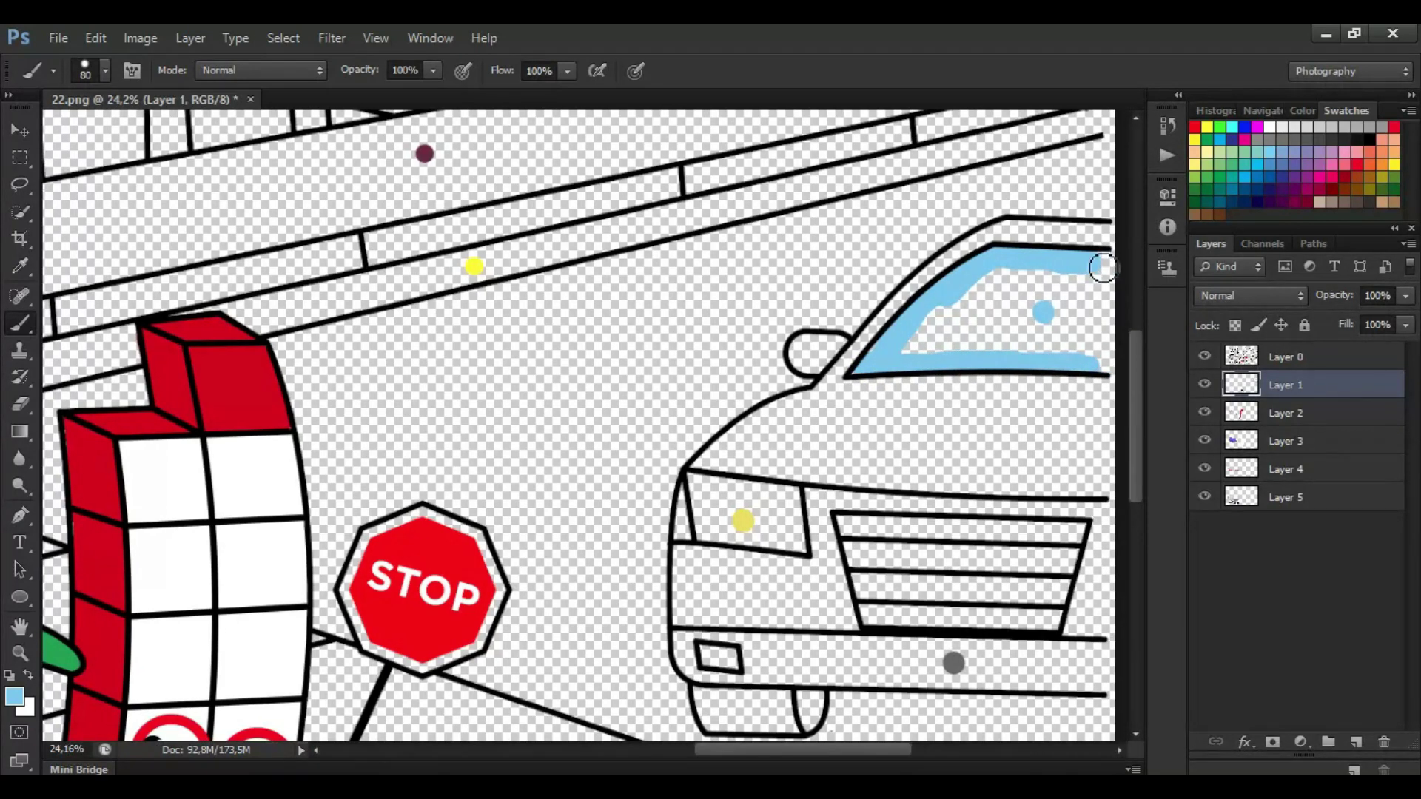
{"action": "mouse_move", "coordinate": [1102, 299]}
{"action": "left_mouse_down"}
{"action": "mouse_move", "coordinate": [999, 342]}
{"action": "mouse_move", "coordinate": [1078, 281]}
{"action": "mouse_move", "coordinate": [1008, 343]}
{"action": "left_mouse_up"}
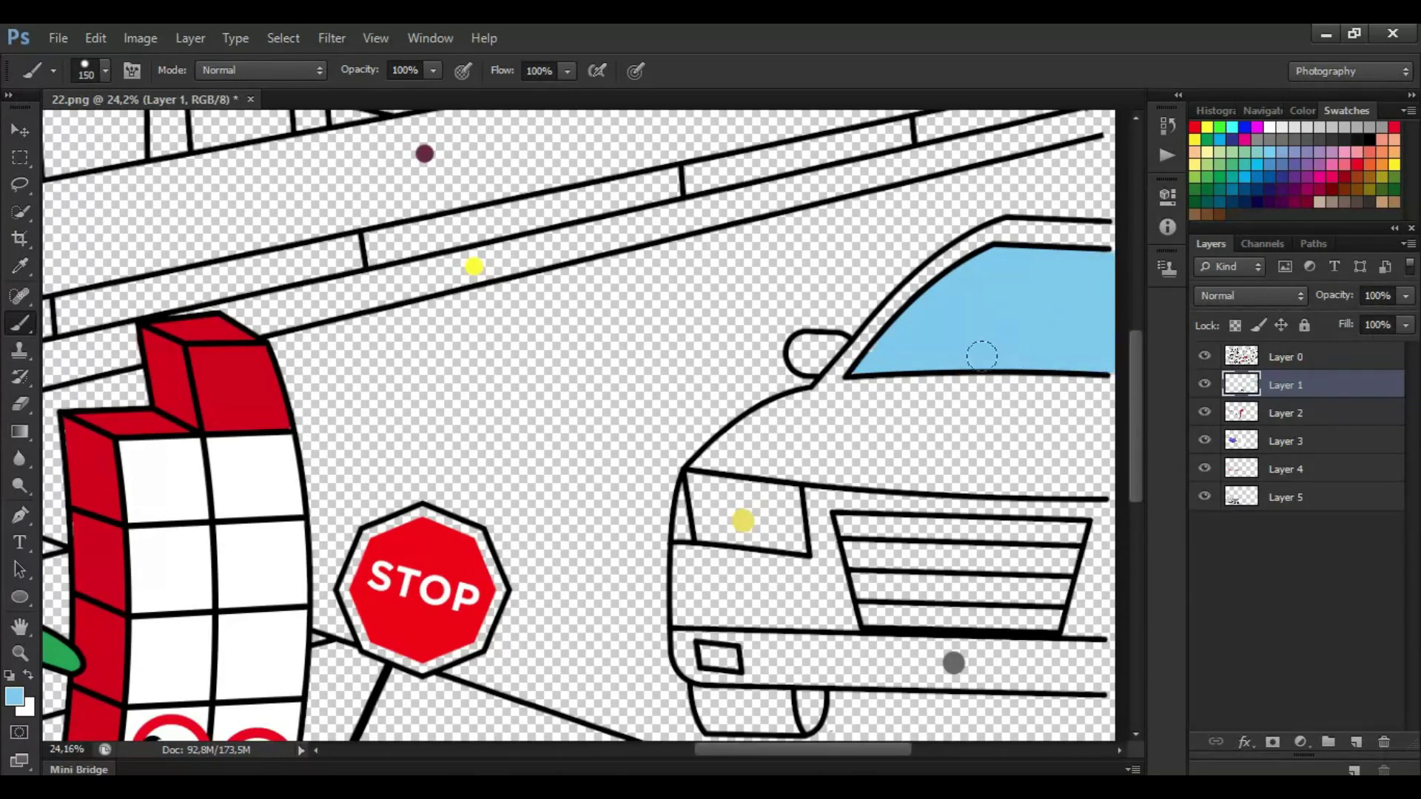
On Layer 2, fill the car's roof frame and hood with medium blue, enlarging the brush for the hood.
{"action": "left_click", "coordinate": [1332, 413]}
{"action": "left_click_drag", "start_coordinate": [1110, 236], "coordinate": [1030, 236]}
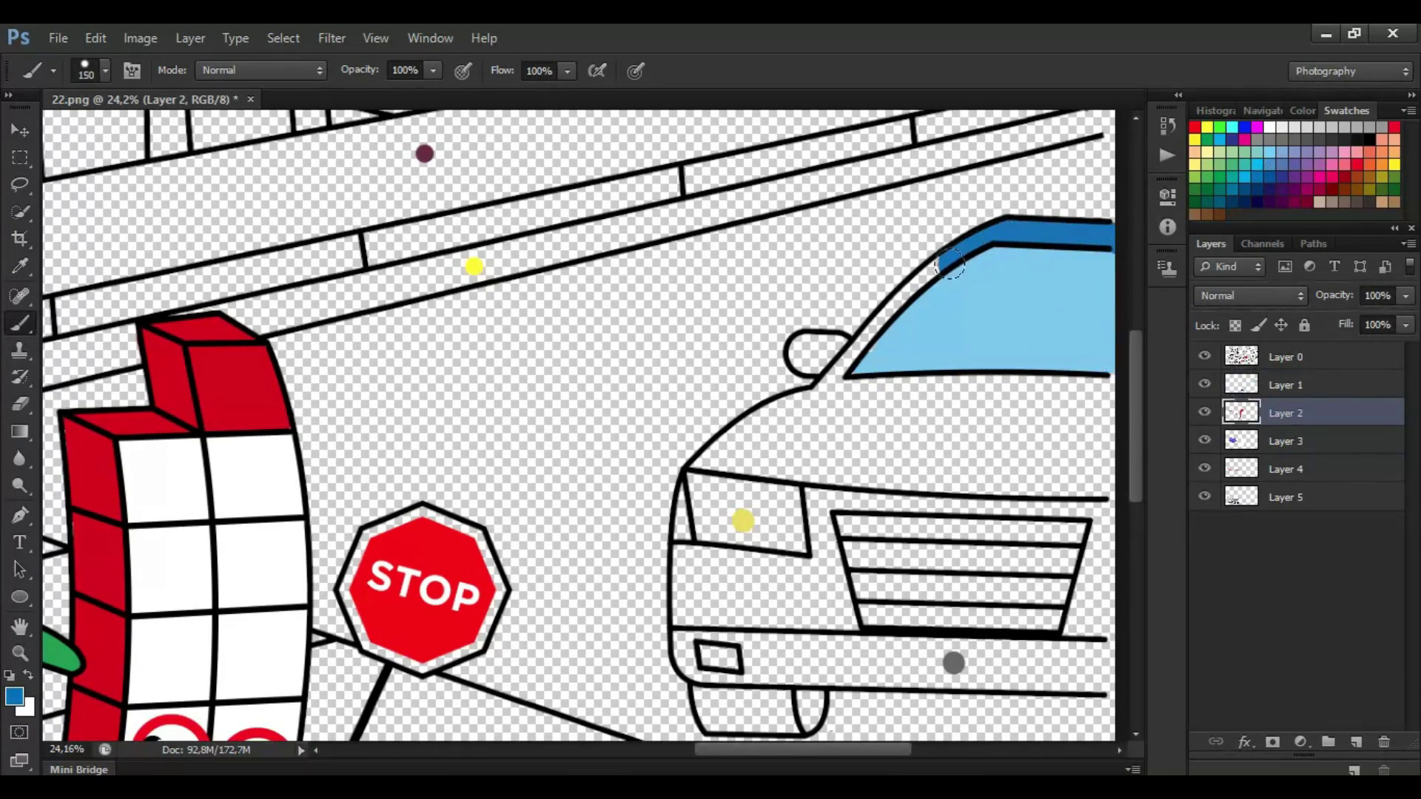
{"action": "mouse_move", "coordinate": [903, 301]}
{"action": "left_mouse_down"}
{"action": "mouse_move", "coordinate": [835, 374]}
{"action": "mouse_move", "coordinate": [728, 448]}
{"action": "mouse_move", "coordinate": [835, 474]}
{"action": "mouse_move", "coordinate": [1106, 489]}
{"action": "mouse_move", "coordinate": [1108, 402]}
{"action": "left_mouse_up"}
{"action": "key", "text": "bracketright"}
{"action": "key", "text": "bracketright"}
{"action": "key", "text": "bracketright"}
{"action": "key", "text": "bracketright"}
{"action": "mouse_move", "coordinate": [979, 390]}
{"action": "left_mouse_down"}
{"action": "mouse_move", "coordinate": [863, 391]}
{"action": "mouse_move", "coordinate": [1025, 410]}
{"action": "mouse_move", "coordinate": [990, 432]}
{"action": "mouse_move", "coordinate": [762, 437]}
{"action": "mouse_move", "coordinate": [962, 474]}
{"action": "left_mouse_up"}
Set a darker blue as the foreground colour and paint the car's front panel below the headlight and around the grille.
{"action": "left_click", "coordinate": [14, 696]}
{"action": "key", "text": "Return"}
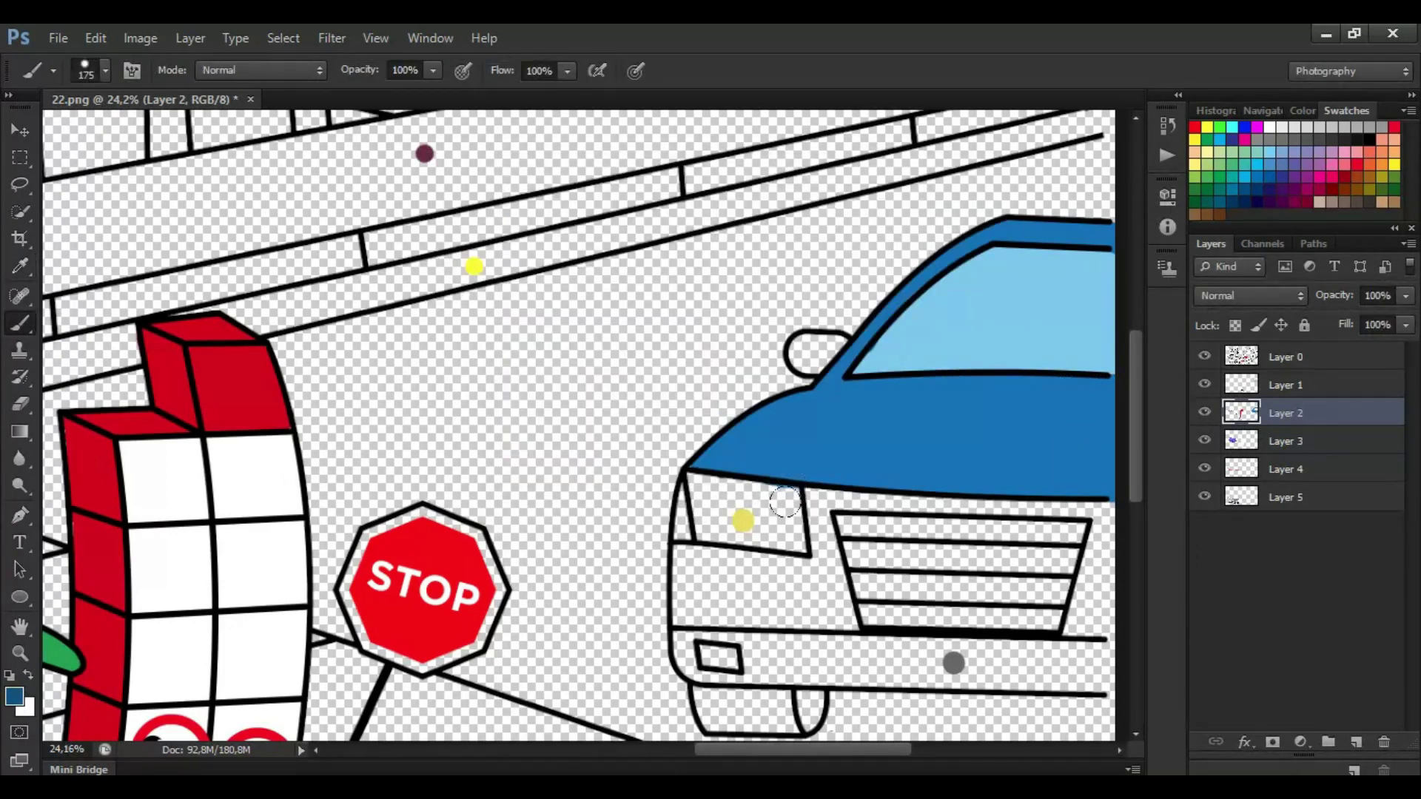
{"action": "mouse_move", "coordinate": [684, 559]}
{"action": "left_mouse_down"}
{"action": "mouse_move", "coordinate": [685, 620]}
{"action": "mouse_move", "coordinate": [802, 620]}
{"action": "mouse_move", "coordinate": [830, 553]}
{"action": "mouse_move", "coordinate": [822, 515]}
{"action": "left_mouse_up"}
{"action": "mouse_move", "coordinate": [819, 566]}
{"action": "left_mouse_down"}
{"action": "mouse_move", "coordinate": [724, 564]}
{"action": "mouse_move", "coordinate": [726, 595]}
{"action": "mouse_move", "coordinate": [717, 580]}
{"action": "left_mouse_up"}
{"action": "left_click_drag", "start_coordinate": [858, 506], "coordinate": [1100, 516]}
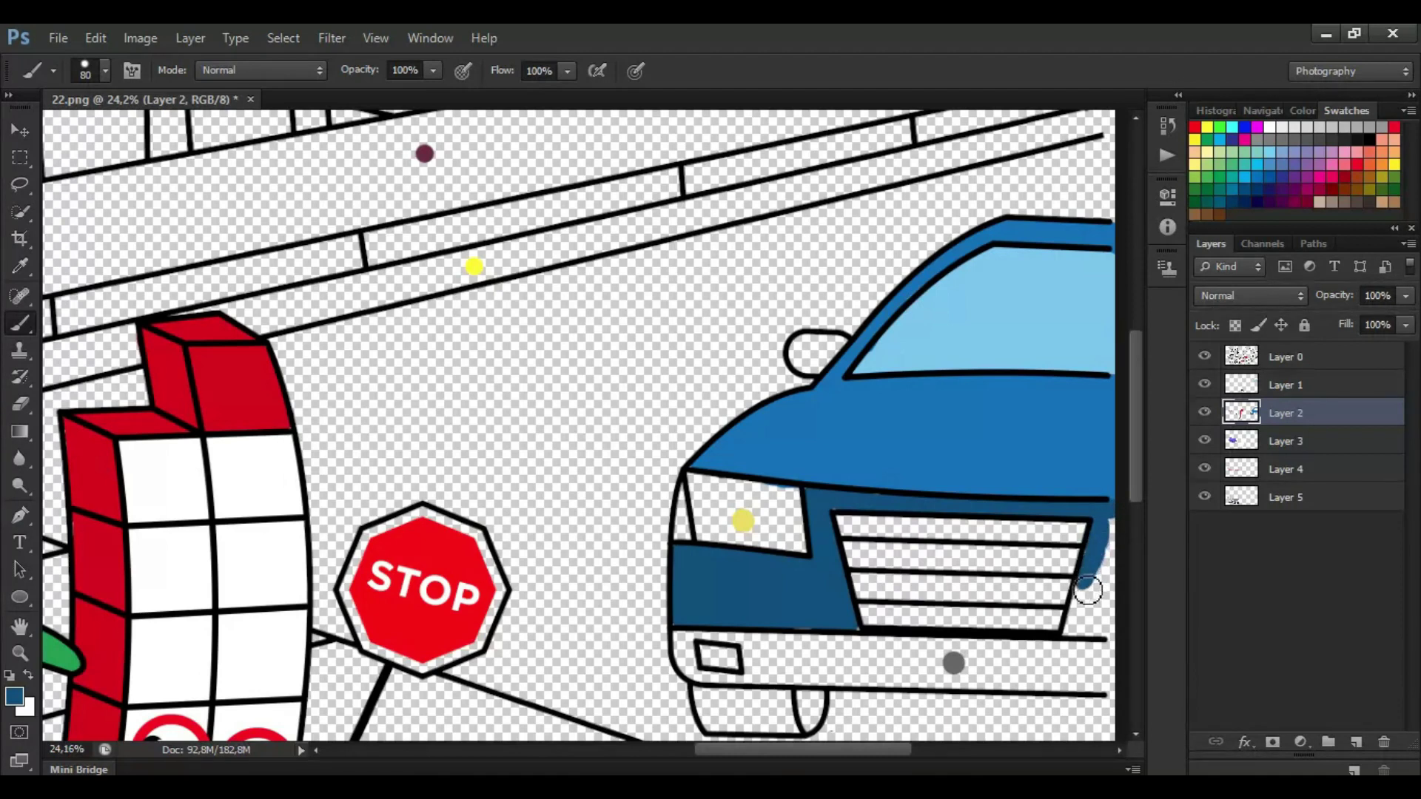
{"action": "left_click_drag", "start_coordinate": [1117, 597], "coordinate": [1088, 617]}
Fill the headlight with yellow sampled from its marker dot, and touch up the panel below it with the sampled dark blue.
{"action": "left_click", "coordinate": [742, 521], "text": "alt"}
{"action": "mouse_move", "coordinate": [692, 481]}
{"action": "left_mouse_down"}
{"action": "mouse_move", "coordinate": [802, 504]}
{"action": "mouse_move", "coordinate": [809, 547]}
{"action": "mouse_move", "coordinate": [745, 545]}
{"action": "mouse_move", "coordinate": [703, 507]}
{"action": "mouse_move", "coordinate": [774, 514]}
{"action": "left_mouse_up"}
{"action": "left_click", "coordinate": [830, 560], "text": "alt"}
{"action": "left_click_drag", "start_coordinate": [802, 573], "coordinate": [719, 564]}
Pick red and paint the car's narrow side lamp and bumper light with a 50 px brush.
{"action": "left_click", "coordinate": [20, 266]}
{"action": "left_click", "coordinate": [1357, 164]}
{"action": "left_click", "coordinate": [20, 324]}
{"action": "key", "text": "bracketleft"}
{"action": "key", "text": "bracketleft"}
{"action": "key", "text": "bracketleft"}
{"action": "key", "text": "bracketleft"}
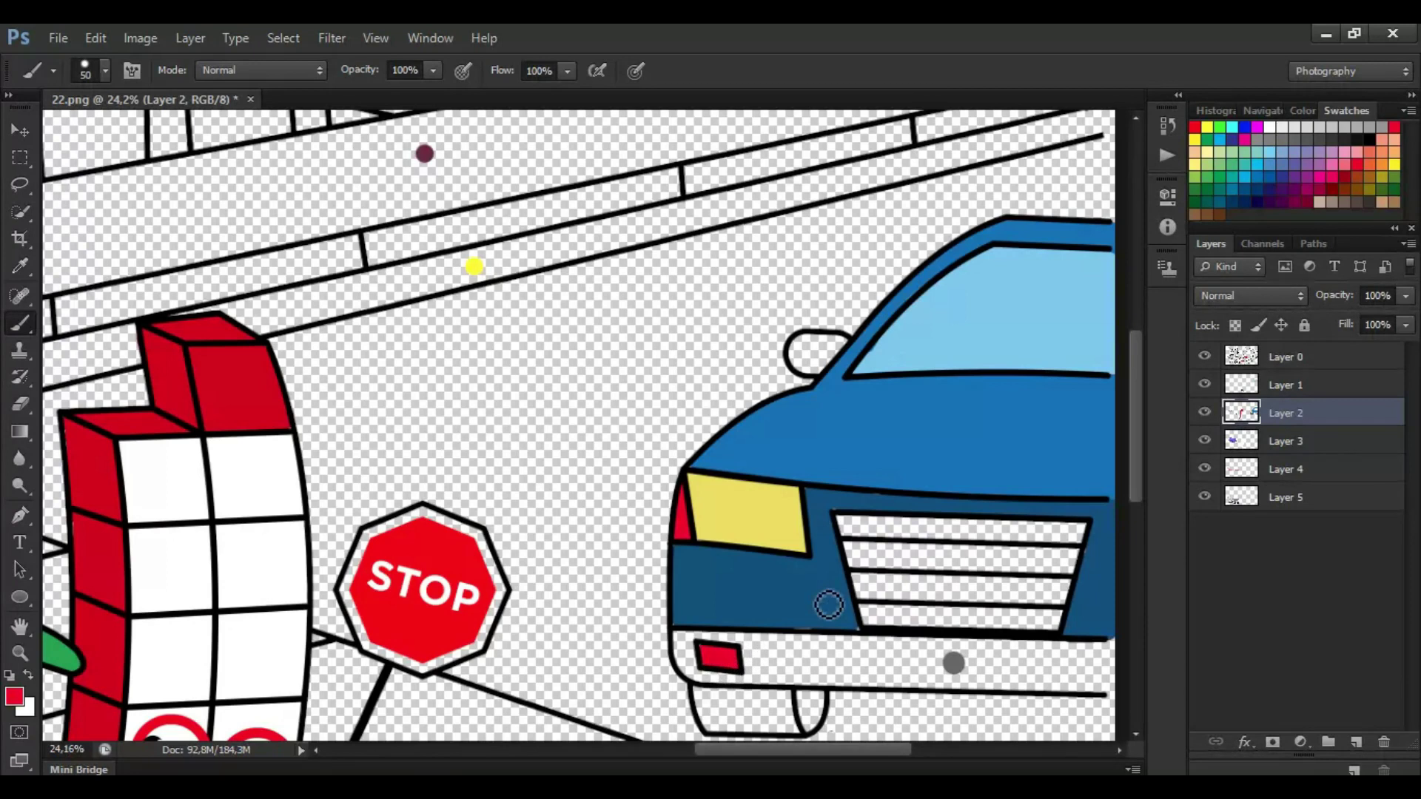
On Layer 3, sample the grey marker dot and fill the car's grille and bumper using a 90 px brush.
{"action": "left_click", "coordinate": [1285, 441]}
{"action": "left_click", "coordinate": [20, 266]}
{"action": "left_click", "coordinate": [953, 663]}
{"action": "left_click", "coordinate": [20, 324]}
{"action": "key", "text": "bracketright"}
{"action": "key", "text": "bracketright"}
{"action": "key", "text": "bracketright"}
{"action": "key", "text": "bracketright"}
{"action": "key", "text": "bracketright"}
{"action": "key", "text": "bracketright"}
{"action": "mouse_move", "coordinate": [848, 526]}
{"action": "left_mouse_down"}
{"action": "mouse_move", "coordinate": [1068, 528]}
{"action": "mouse_move", "coordinate": [862, 535]}
{"action": "mouse_move", "coordinate": [1007, 562]}
{"action": "mouse_move", "coordinate": [932, 593]}
{"action": "mouse_move", "coordinate": [998, 609]}
{"action": "mouse_move", "coordinate": [927, 624]}
{"action": "mouse_move", "coordinate": [1105, 644]}
{"action": "mouse_move", "coordinate": [686, 642]}
{"action": "mouse_move", "coordinate": [696, 665]}
{"action": "mouse_move", "coordinate": [1100, 678]}
{"action": "left_mouse_up"}
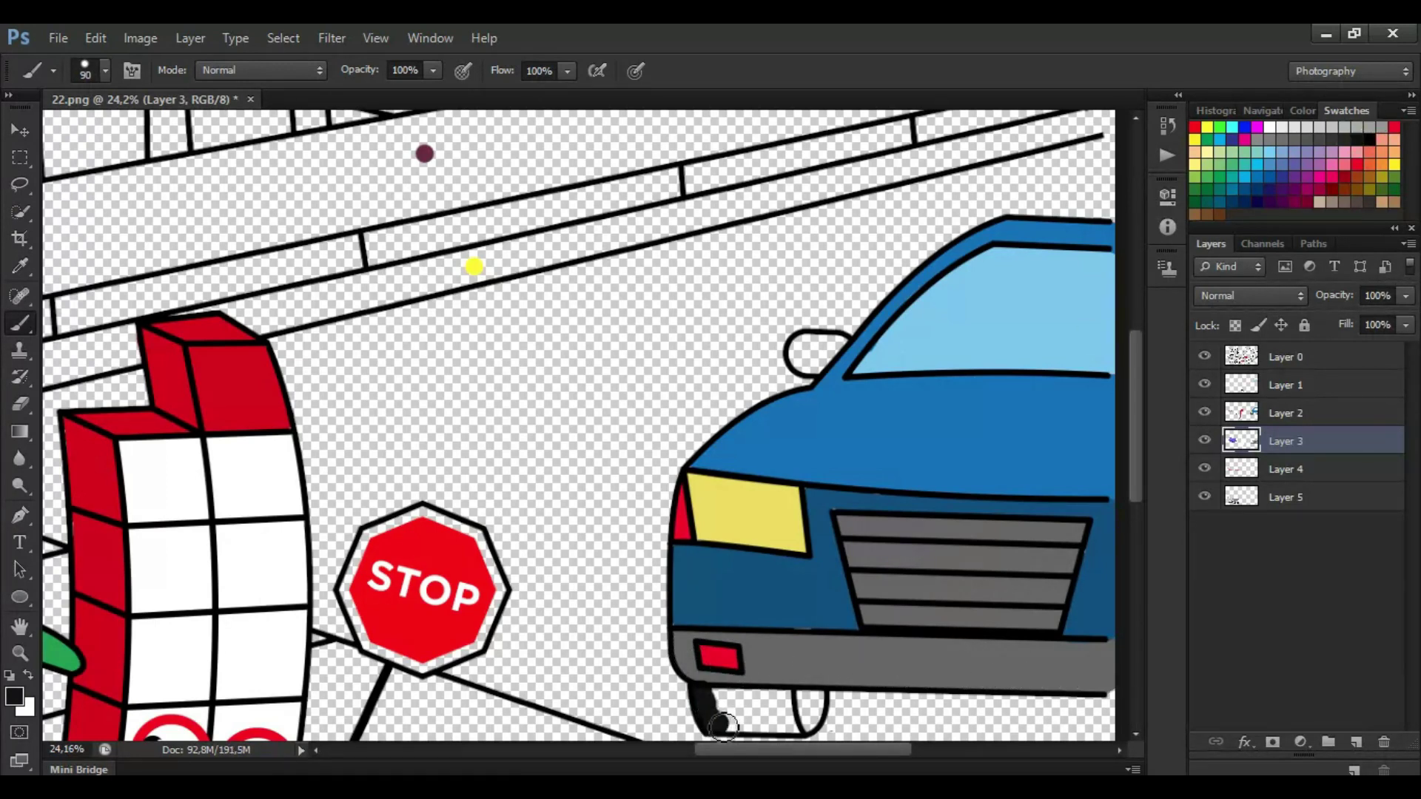
Paint the car's front tire and side mirror near-black with an 80 px brush.
{"action": "mouse_move", "coordinate": [820, 708]}
{"action": "left_mouse_down"}
{"action": "mouse_move", "coordinate": [757, 706]}
{"action": "mouse_move", "coordinate": [795, 712]}
{"action": "left_mouse_up"}
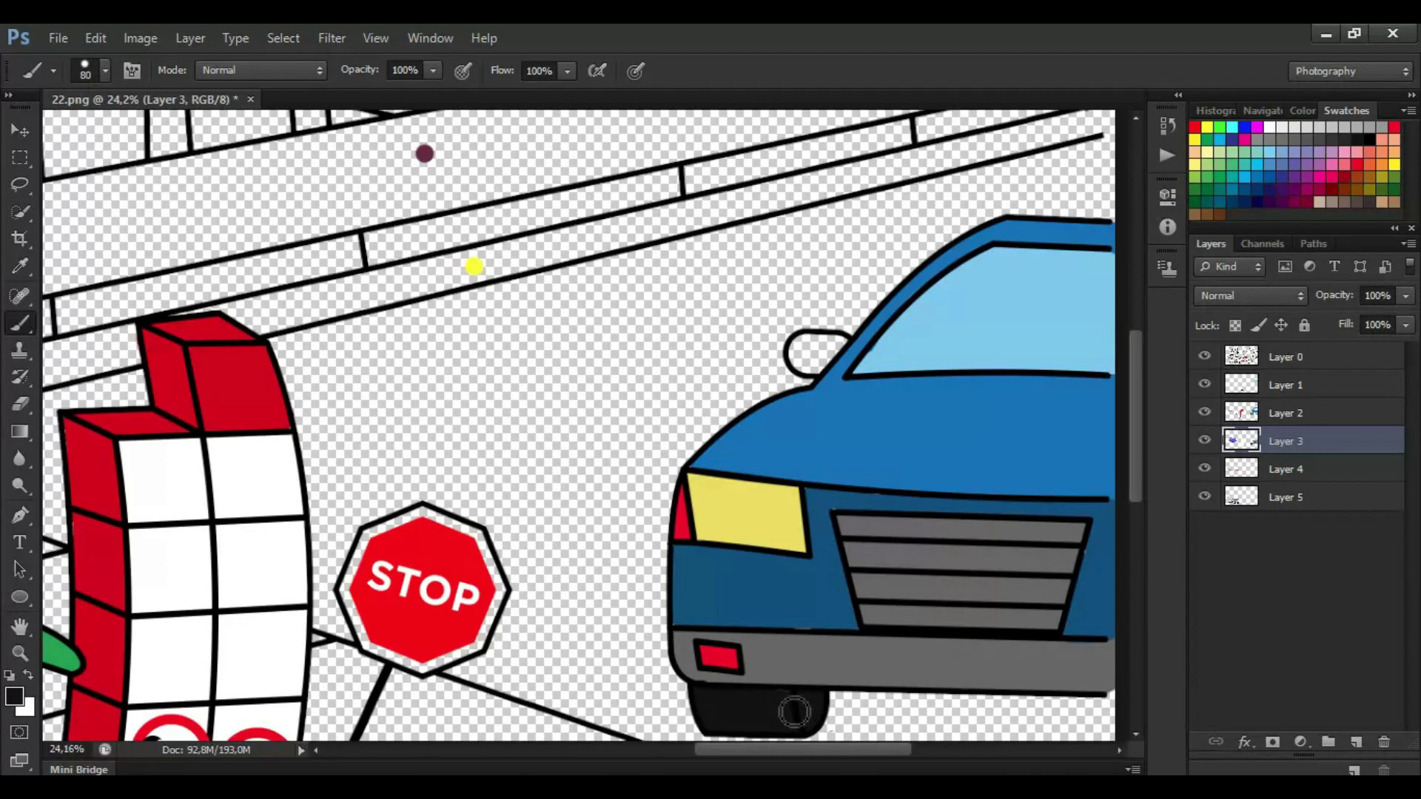
{"action": "left_click_drag", "start_coordinate": [821, 360], "coordinate": [815, 359]}
Create a new layer and place it beneath Layer 5.
{"action": "scroll", "coordinate": [978, 408], "scroll_direction": "down", "scroll_amount": 5}
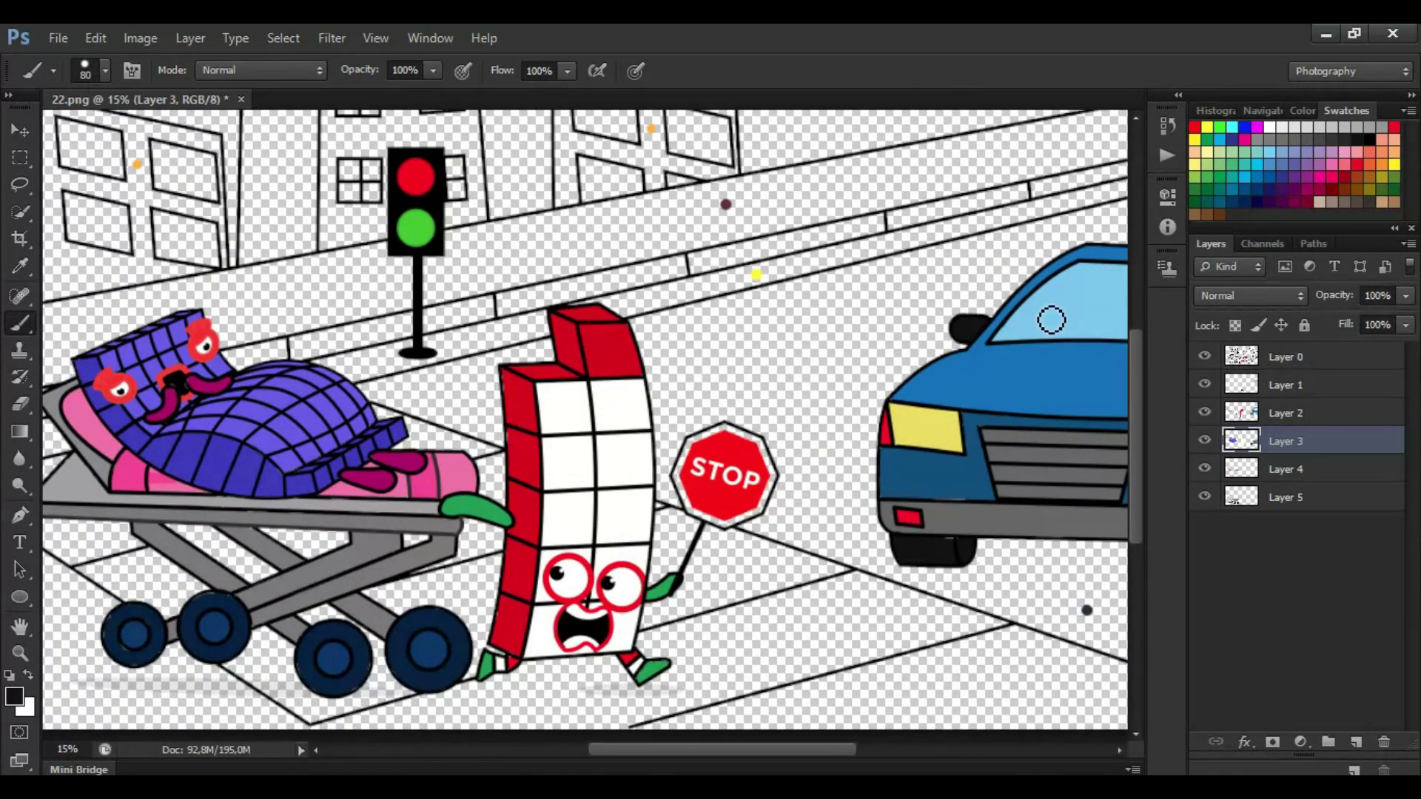
{"action": "left_click", "coordinate": [1300, 498]}
{"action": "left_click", "coordinate": [1356, 742]}
{"action": "left_click_drag", "start_coordinate": [1300, 499], "coordinate": [1302, 540]}
On Layer 6, paint the foreground crosswalk stripe light grey with a 70 px brush.
{"action": "scroll", "coordinate": [926, 576], "scroll_direction": "up", "scroll_amount": 2}
{"action": "key", "text": "bracketleft"}
{"action": "left_click_drag", "start_coordinate": [814, 749], "coordinate": [774, 749]}
{"action": "left_click_drag", "start_coordinate": [925, 553], "coordinate": [788, 593]}
{"action": "mouse_move", "coordinate": [659, 630]}
{"action": "left_mouse_down"}
{"action": "mouse_move", "coordinate": [357, 712]}
{"action": "mouse_move", "coordinate": [706, 706]}
{"action": "left_mouse_up"}
{"action": "left_click_drag", "start_coordinate": [794, 683], "coordinate": [1060, 610]}
{"action": "scroll", "coordinate": [1057, 589], "scroll_direction": "right", "scroll_amount": 2}
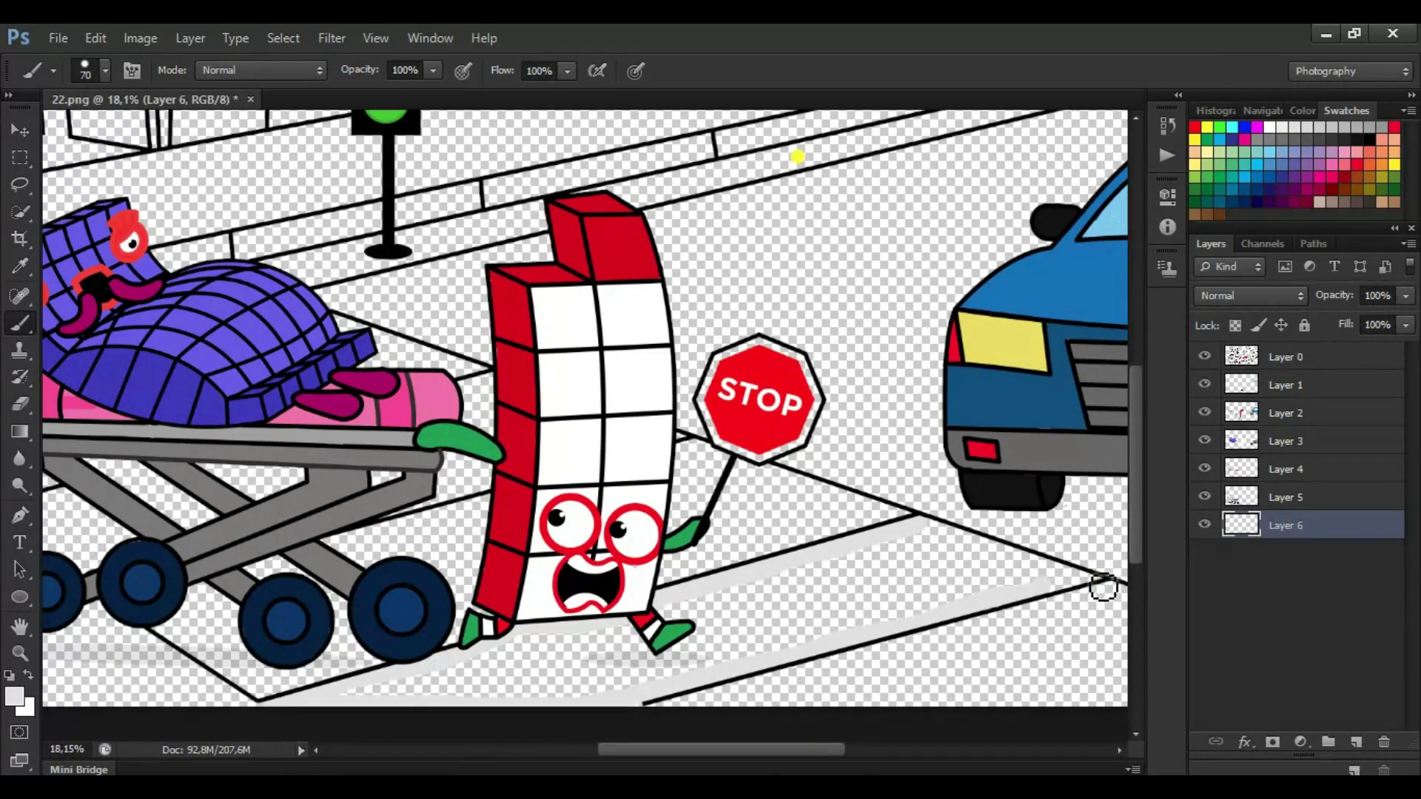
{"action": "left_click_drag", "start_coordinate": [1057, 574], "coordinate": [944, 534]}
{"action": "mouse_move", "coordinate": [1024, 570]}
{"action": "left_mouse_down"}
{"action": "mouse_move", "coordinate": [787, 632]}
{"action": "mouse_move", "coordinate": [939, 564]}
{"action": "mouse_move", "coordinate": [723, 592]}
{"action": "mouse_move", "coordinate": [448, 669]}
{"action": "mouse_move", "coordinate": [565, 669]}
{"action": "mouse_move", "coordinate": [555, 693]}
{"action": "left_mouse_up"}
Fill the crosswalk stripes visible behind and under the stretcher with light grey, adjusting the brush size as needed.
{"action": "scroll", "coordinate": [749, 450], "scroll_direction": "up", "scroll_amount": 2}
{"action": "key", "text": "["}
{"action": "key", "text": "["}
{"action": "key", "text": "["}
{"action": "key", "text": "["}
{"action": "key", "text": "["}
{"action": "key", "text": "["}
{"action": "key", "text": "["}
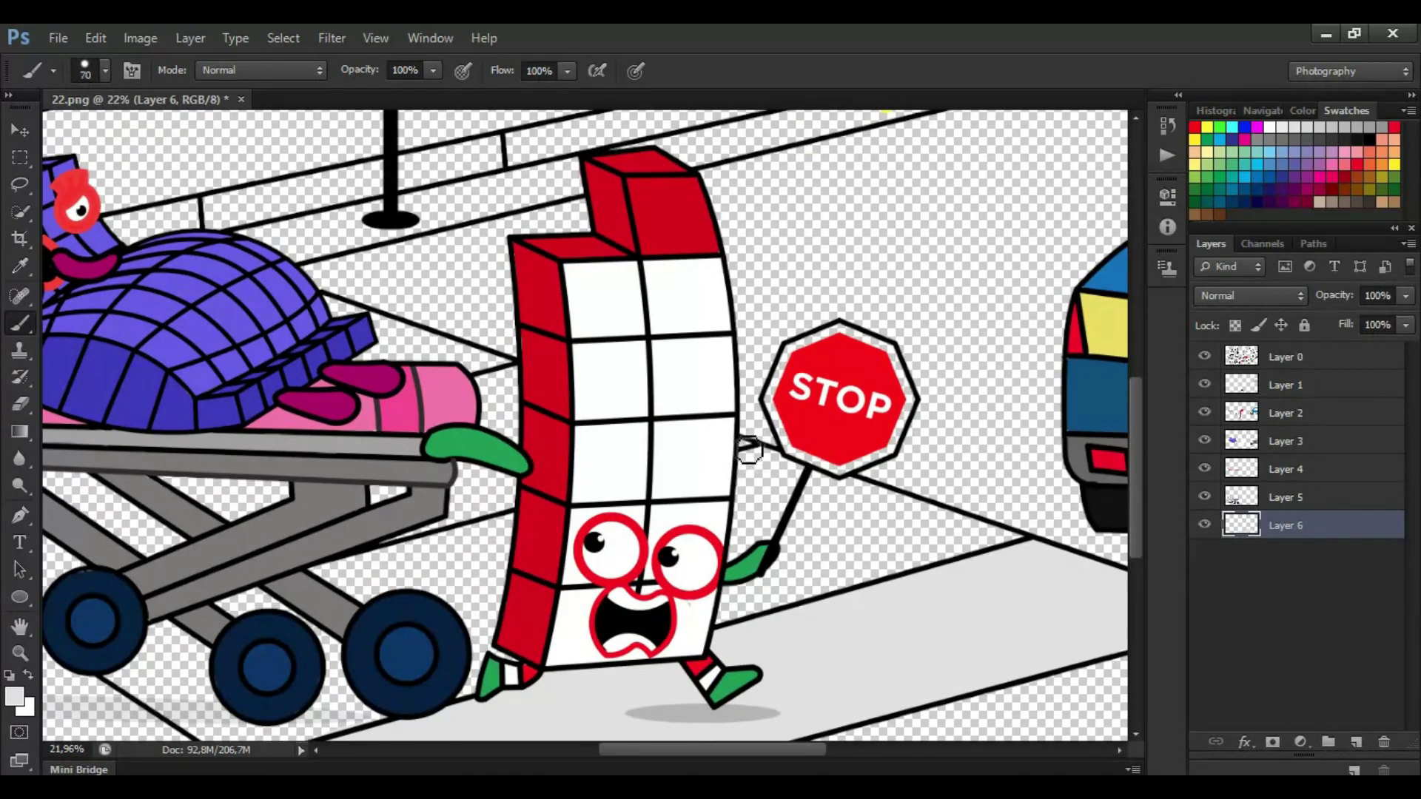
{"action": "key", "text": "bracketright"}
{"action": "key", "text": "bracketright"}
{"action": "left_click_drag", "start_coordinate": [167, 482], "coordinate": [283, 509]}
{"action": "left_click_drag", "start_coordinate": [186, 542], "coordinate": [101, 515]}
{"action": "left_click_drag", "start_coordinate": [603, 749], "coordinate": [562, 749]}
{"action": "mouse_move", "coordinate": [278, 498]}
{"action": "left_mouse_down"}
{"action": "mouse_move", "coordinate": [245, 585]}
{"action": "mouse_move", "coordinate": [136, 553]}
{"action": "left_mouse_up"}
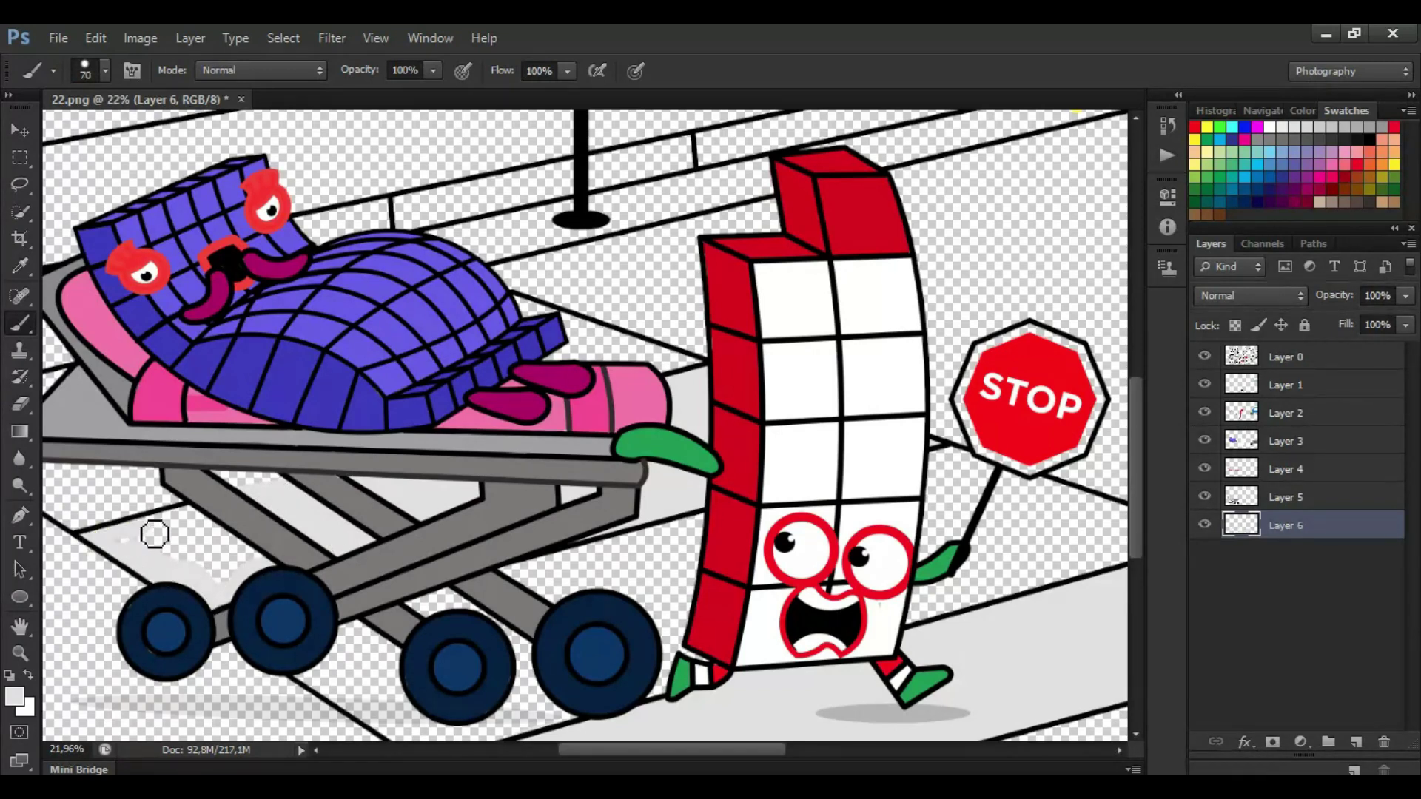
{"action": "left_click_drag", "start_coordinate": [141, 536], "coordinate": [205, 558]}
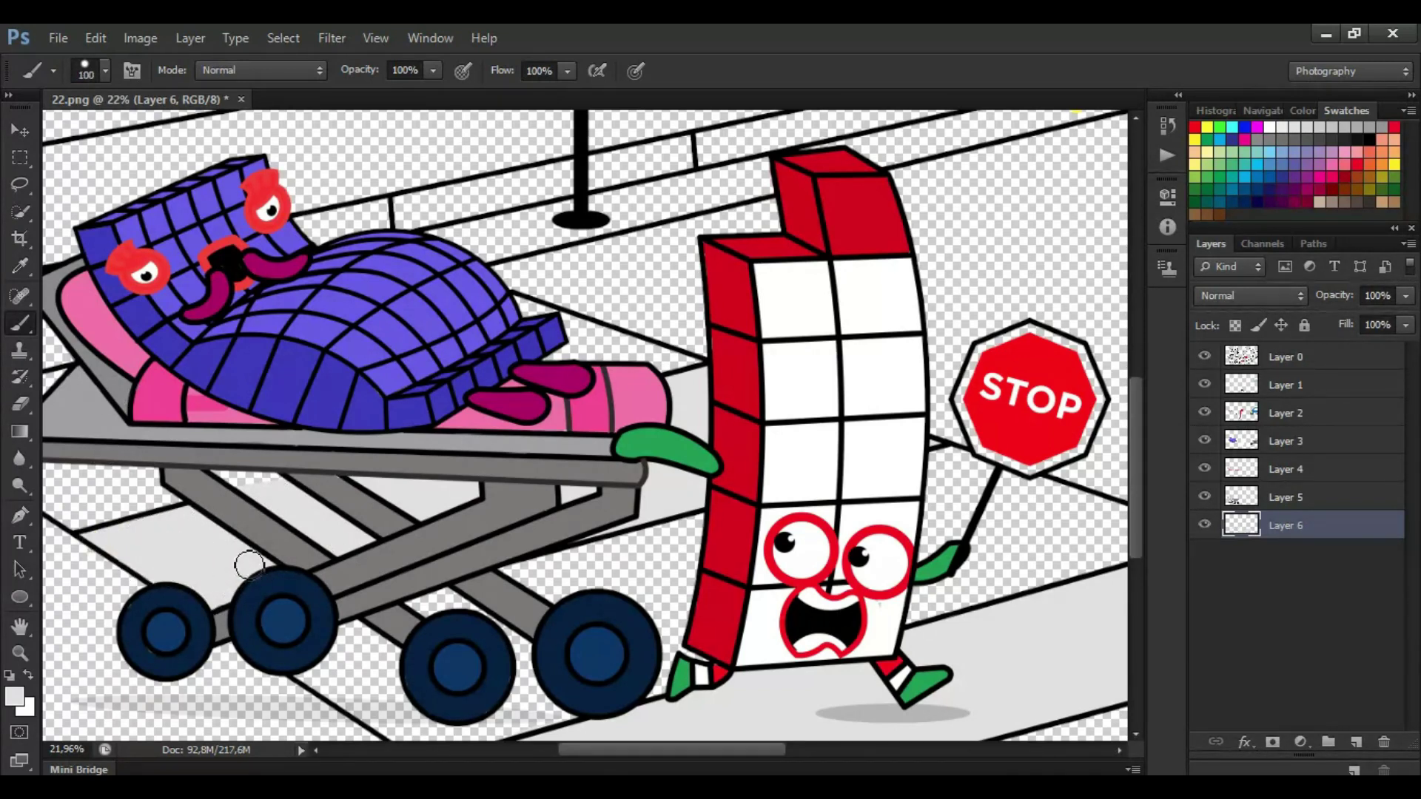
{"action": "scroll", "coordinate": [436, 549], "scroll_direction": "left", "scroll_amount": 3}
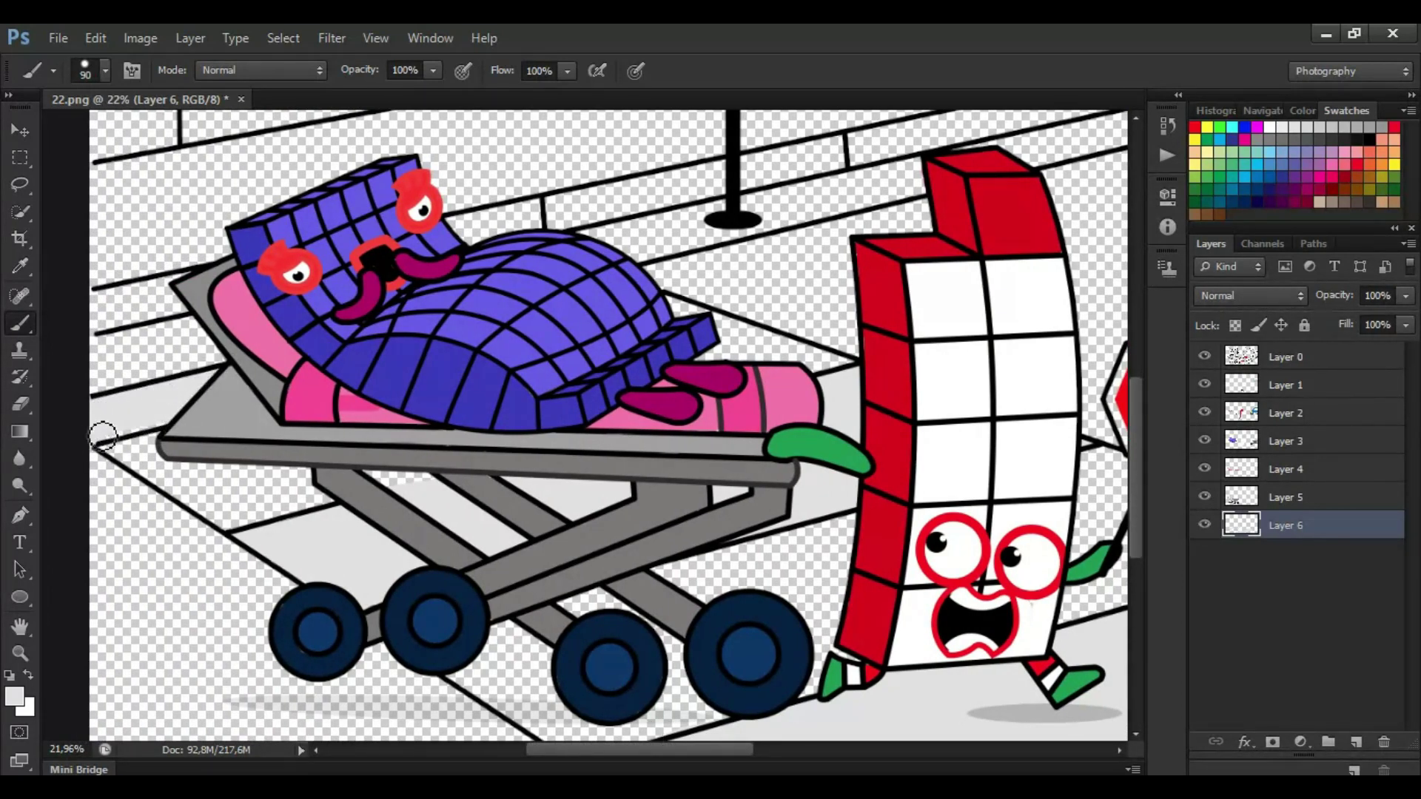
Sample the dark slate marker dot on the road and add a new layer beneath Layer 6.
{"action": "scroll", "coordinate": [187, 441], "scroll_direction": "down", "scroll_amount": 2}
{"action": "left_click", "coordinate": [1058, 621], "text": "alt"}
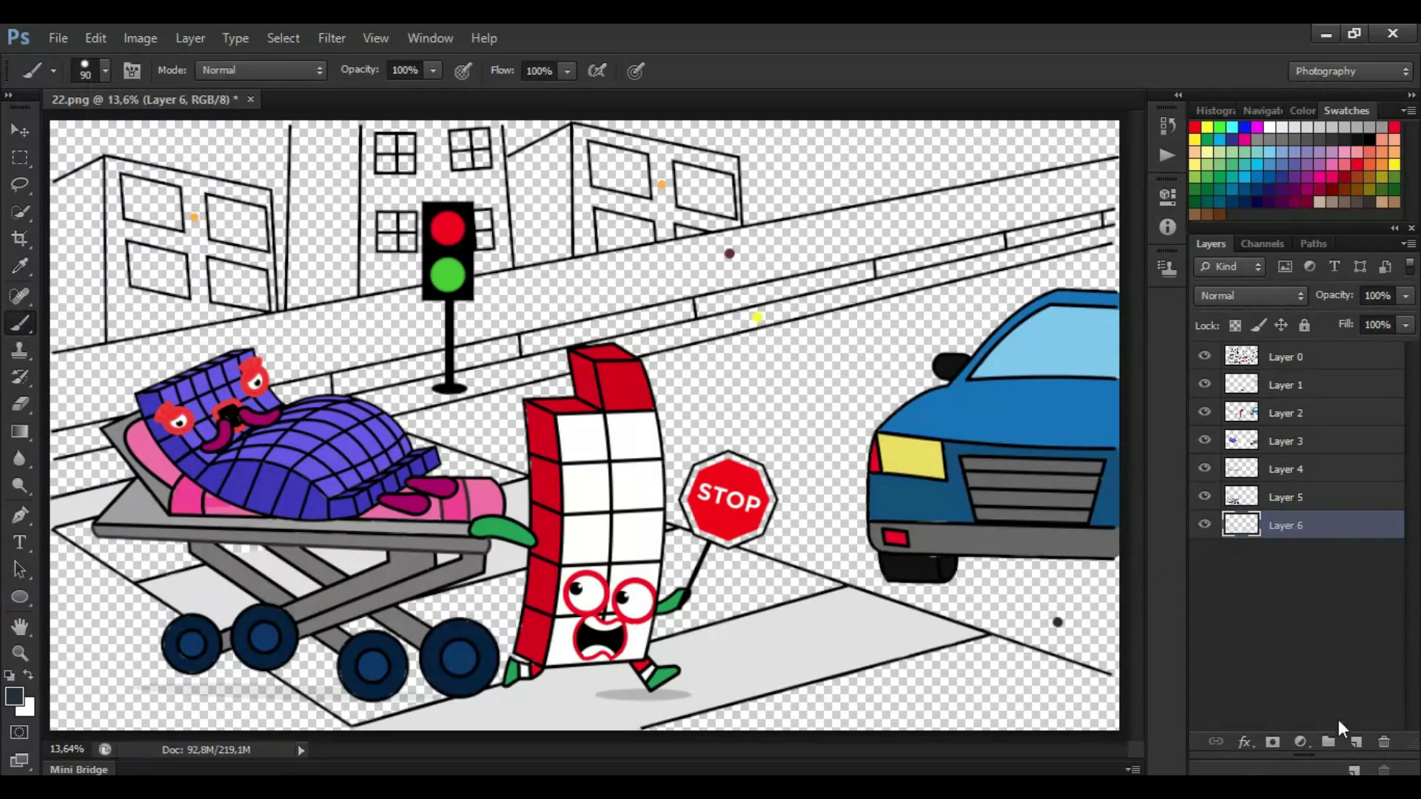
{"action": "left_click", "coordinate": [1355, 741]}
On Layer 7, paint the foreground road around the crosswalk stripes dark slate with a 500 px brush.
{"action": "scroll", "coordinate": [1016, 703], "scroll_direction": "up", "scroll_amount": 4}
{"action": "scroll", "coordinate": [1051, 666], "scroll_direction": "right", "scroll_amount": 1}
{"action": "scroll", "coordinate": [1136, 527], "scroll_direction": "down", "scroll_amount": 1}
{"action": "key", "text": "bracketright"}
{"action": "key", "text": "bracketright"}
{"action": "key", "text": "bracketright"}
{"action": "key", "text": "bracketright"}
{"action": "key", "text": "bracketright"}
{"action": "key", "text": "bracketright"}
{"action": "key", "text": "bracketright"}
{"action": "key", "text": "bracketright"}
{"action": "key", "text": "bracketright"}
{"action": "mouse_move", "coordinate": [1059, 679]}
{"action": "left_mouse_down"}
{"action": "mouse_move", "coordinate": [1092, 631]}
{"action": "mouse_move", "coordinate": [982, 539]}
{"action": "mouse_move", "coordinate": [481, 670]}
{"action": "mouse_move", "coordinate": [577, 481]}
{"action": "mouse_move", "coordinate": [686, 384]}
{"action": "mouse_move", "coordinate": [193, 471]}
{"action": "left_mouse_up"}
{"action": "left_click_drag", "start_coordinate": [690, 746], "coordinate": [577, 740]}
{"action": "mouse_move", "coordinate": [511, 655]}
{"action": "left_mouse_down"}
{"action": "mouse_move", "coordinate": [194, 650]}
{"action": "mouse_move", "coordinate": [104, 418]}
{"action": "mouse_move", "coordinate": [244, 629]}
{"action": "mouse_move", "coordinate": [427, 384]}
{"action": "left_mouse_up"}
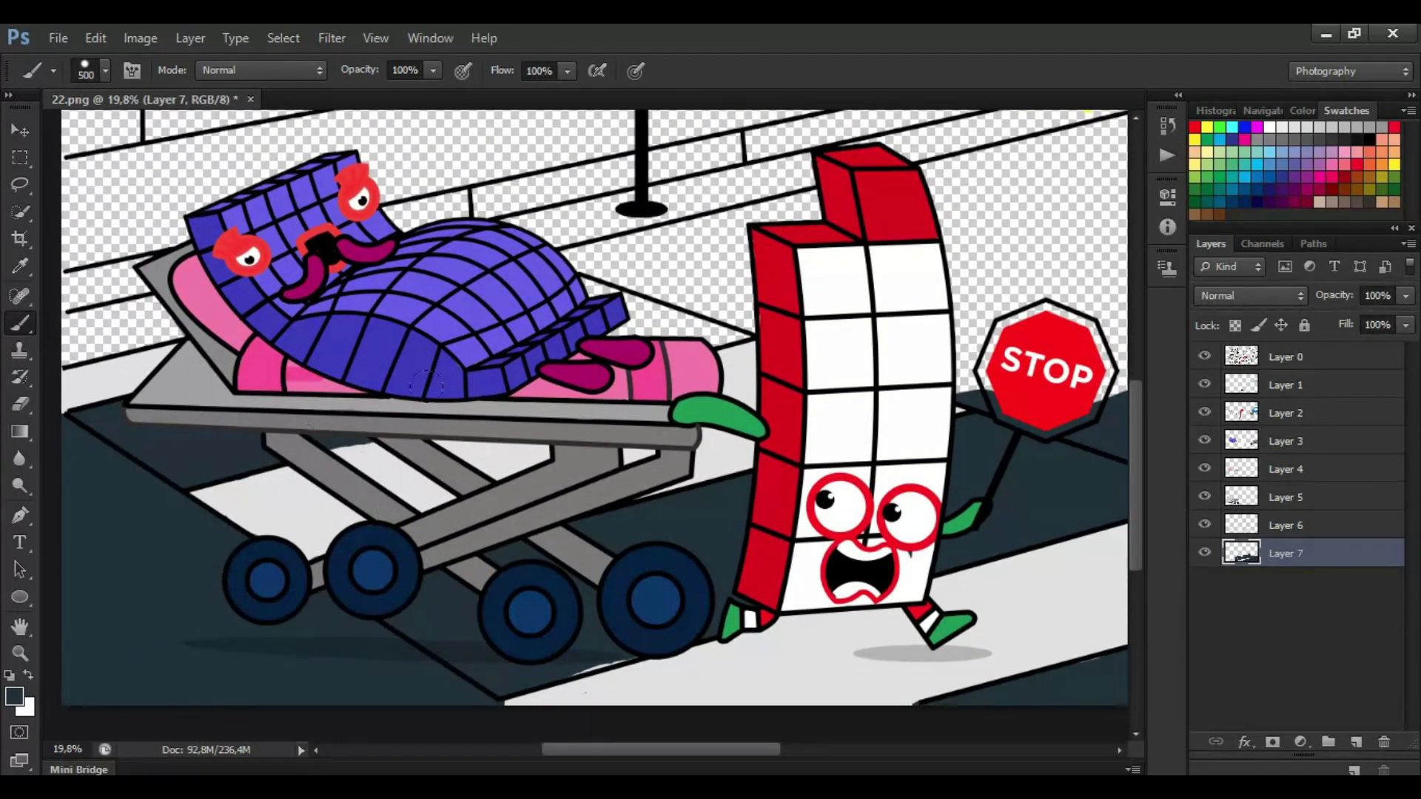
Fill the road between the stretcher and the red character with dark slate, and touch up the area under the stretcher on Layer 6.
{"action": "key", "text": "bracketright"}
{"action": "key", "text": "bracketright"}
{"action": "key", "text": "bracketright"}
{"action": "mouse_move", "coordinate": [582, 261]}
{"action": "left_mouse_down"}
{"action": "mouse_move", "coordinate": [789, 211]}
{"action": "mouse_move", "coordinate": [682, 263]}
{"action": "mouse_move", "coordinate": [566, 285]}
{"action": "mouse_move", "coordinate": [721, 254]}
{"action": "mouse_move", "coordinate": [629, 335]}
{"action": "mouse_move", "coordinate": [655, 295]}
{"action": "left_mouse_up"}
{"action": "key", "text": "alt+bracketright"}
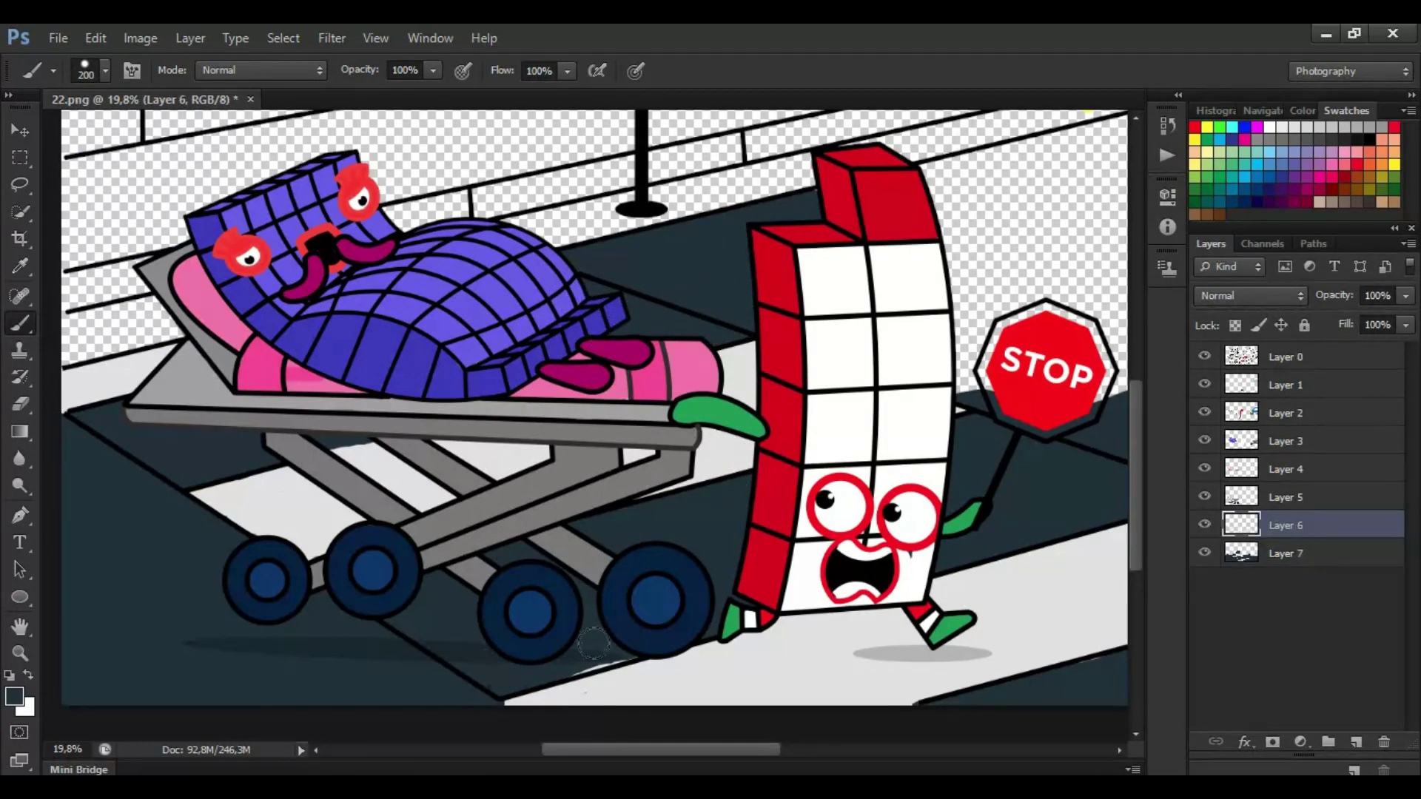
{"action": "left_click_drag", "start_coordinate": [831, 664], "coordinate": [446, 664]}
On Layer 7, fill the remaining road around the stop sign and car up to the curb with dark slate.
{"action": "left_click_drag", "start_coordinate": [1138, 414], "coordinate": [1138, 385]}
{"action": "left_click_drag", "start_coordinate": [850, 753], "coordinate": [874, 753]}
{"action": "left_click_drag", "start_coordinate": [1138, 489], "coordinate": [1138, 462]}
{"action": "key", "text": "alt+bracketleft"}
{"action": "mouse_move", "coordinate": [442, 361]}
{"action": "left_mouse_down"}
{"action": "mouse_move", "coordinate": [1082, 195]}
{"action": "mouse_move", "coordinate": [1117, 218]}
{"action": "mouse_move", "coordinate": [878, 270]}
{"action": "mouse_move", "coordinate": [637, 509]}
{"action": "mouse_move", "coordinate": [444, 463]}
{"action": "mouse_move", "coordinate": [509, 358]}
{"action": "mouse_move", "coordinate": [783, 278]}
{"action": "mouse_move", "coordinate": [564, 412]}
{"action": "mouse_move", "coordinate": [666, 434]}
{"action": "left_mouse_up"}
{"action": "key", "text": "bracketright"}
{"action": "key", "text": "bracketright"}
{"action": "key", "text": "bracketright"}
{"action": "key", "text": "bracketright"}
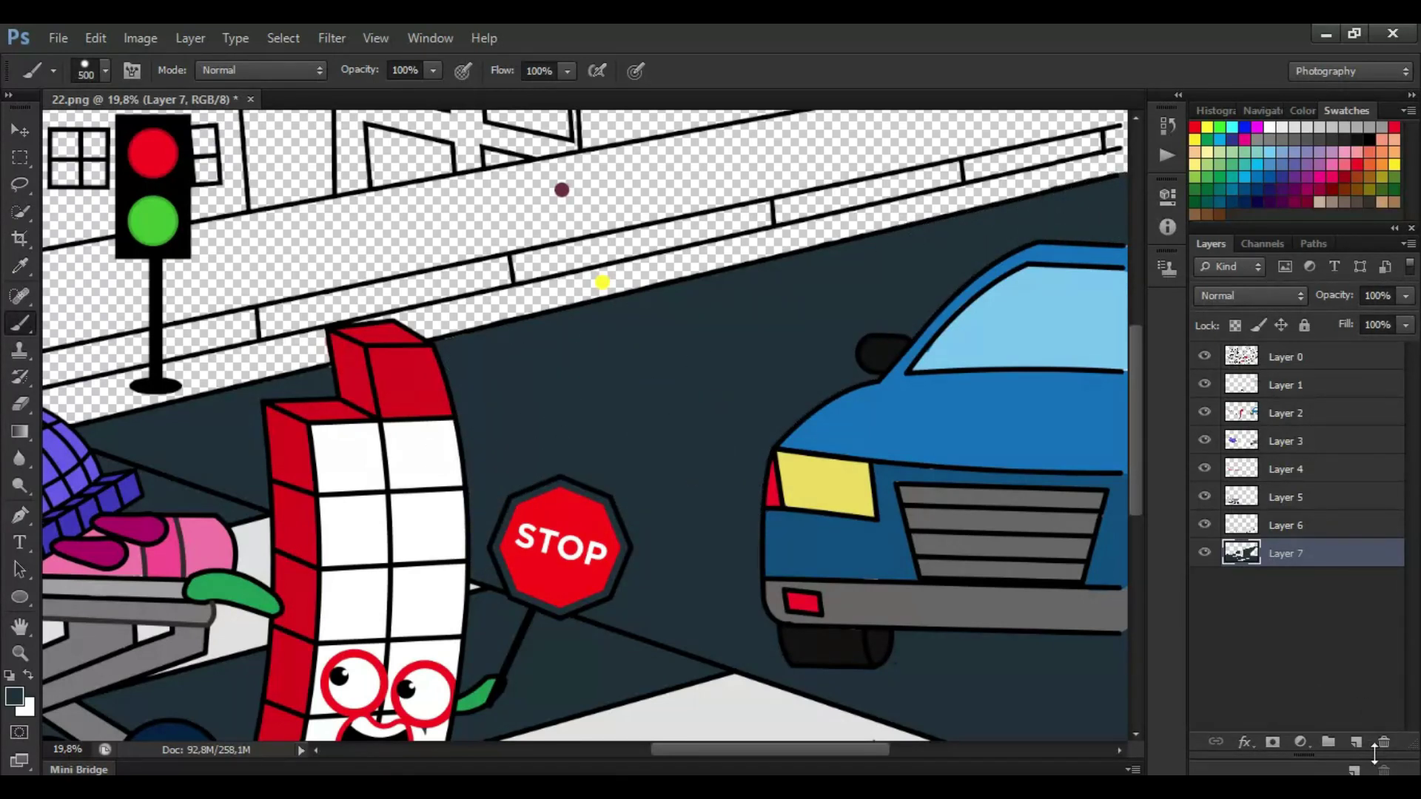
On a new layer beneath Layer 7, fill the roadside strip with yellow sampled from its marker dot.
{"action": "left_click", "coordinate": [1356, 742]}
{"action": "left_click", "coordinate": [603, 282], "text": "alt"}
{"action": "key", "text": "bracketleft"}
{"action": "key", "text": "bracketleft"}
{"action": "key", "text": "bracketright"}
{"action": "mouse_move", "coordinate": [1119, 165]}
{"action": "left_mouse_down"}
{"action": "mouse_move", "coordinate": [337, 326]}
{"action": "mouse_move", "coordinate": [70, 404]}
{"action": "left_mouse_up"}
{"action": "left_click_drag", "start_coordinate": [669, 749], "coordinate": [557, 749]}
{"action": "left_click_drag", "start_coordinate": [191, 481], "coordinate": [68, 511]}
Sample the plum marker dot and, on a new layer beneath Layer 8, fill the wide sidewalk band with a 200 px brush.
{"action": "left_click", "coordinate": [20, 267]}
{"action": "left_click", "coordinate": [1056, 190]}
{"action": "left_click", "coordinate": [24, 324]}
{"action": "left_click", "coordinate": [1356, 742], "text": "ctrl"}
{"action": "mouse_move", "coordinate": [82, 353]}
{"action": "left_mouse_down"}
{"action": "mouse_move", "coordinate": [593, 257]}
{"action": "mouse_move", "coordinate": [506, 296]}
{"action": "mouse_move", "coordinate": [182, 355]}
{"action": "mouse_move", "coordinate": [105, 388]}
{"action": "mouse_move", "coordinate": [468, 319]}
{"action": "mouse_move", "coordinate": [632, 269]}
{"action": "mouse_move", "coordinate": [605, 307]}
{"action": "mouse_move", "coordinate": [443, 344]}
{"action": "left_mouse_up"}
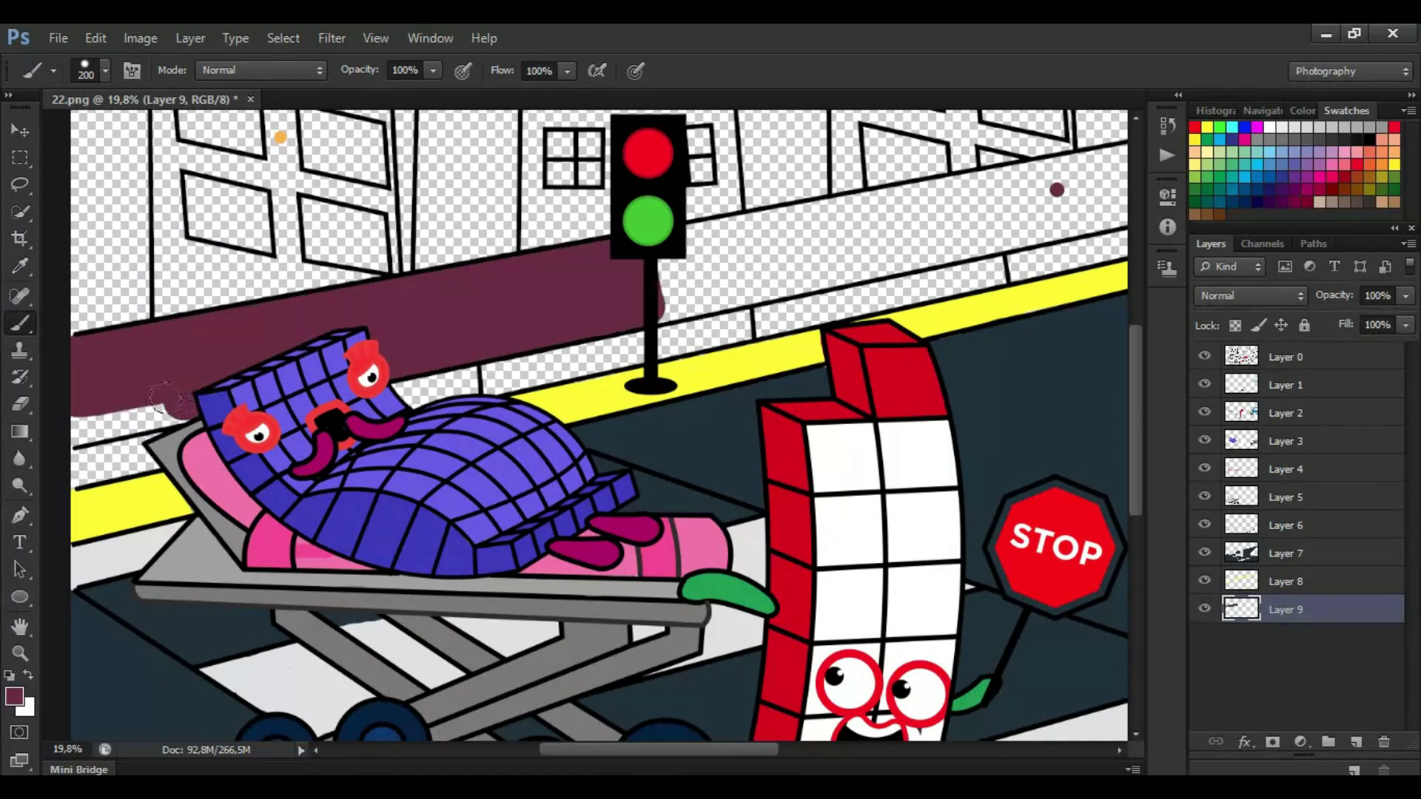
{"action": "left_click_drag", "start_coordinate": [164, 397], "coordinate": [168, 404]}
{"action": "left_click_drag", "start_coordinate": [683, 749], "coordinate": [791, 749]}
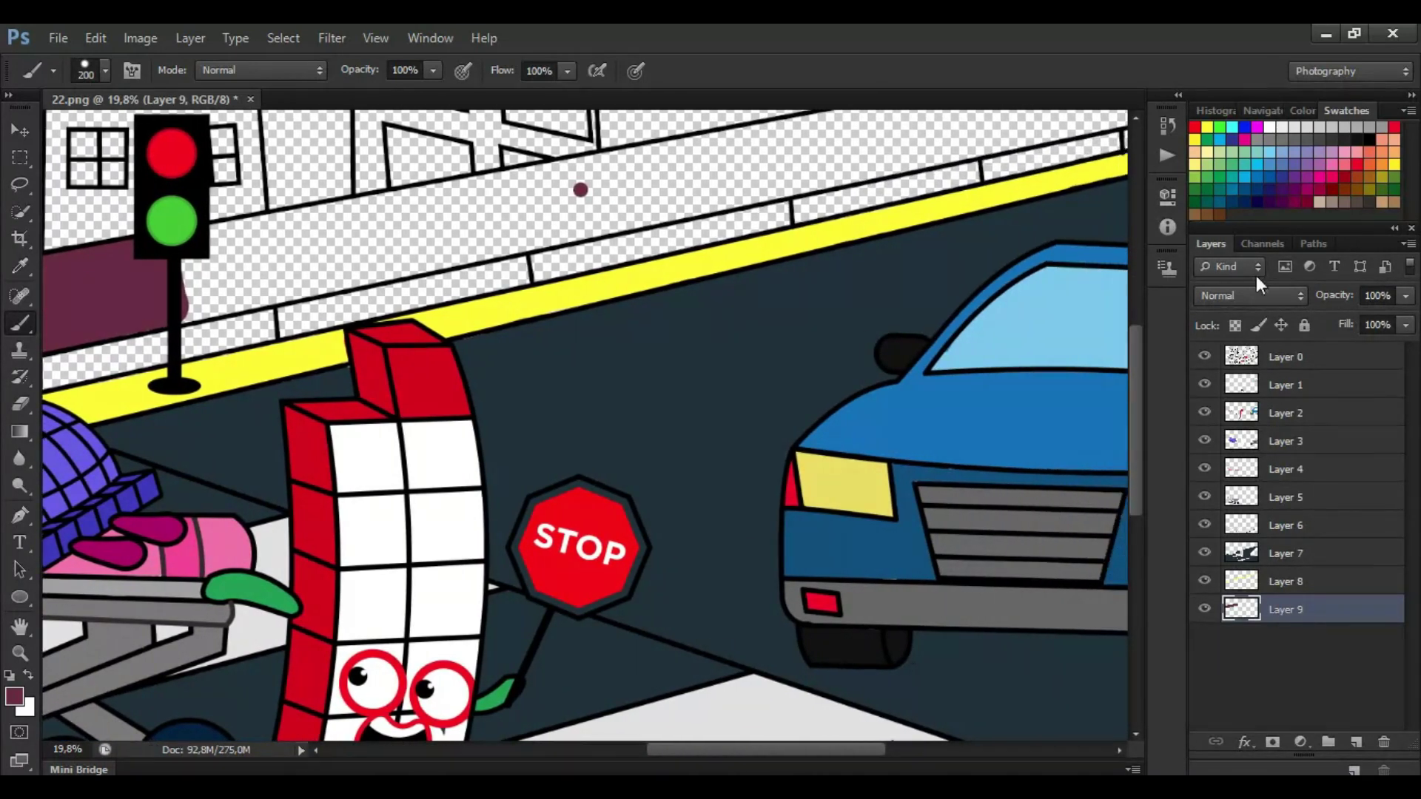
{"action": "left_click_drag", "start_coordinate": [1136, 370], "coordinate": [1136, 350]}
{"action": "left_click_drag", "start_coordinate": [656, 748], "coordinate": [660, 749]}
{"action": "mouse_move", "coordinate": [166, 312]}
{"action": "left_mouse_down"}
{"action": "mouse_move", "coordinate": [1051, 148]}
{"action": "mouse_move", "coordinate": [1118, 160]}
{"action": "mouse_move", "coordinate": [955, 207]}
{"action": "mouse_move", "coordinate": [536, 276]}
{"action": "mouse_move", "coordinate": [152, 377]}
{"action": "mouse_move", "coordinate": [788, 208]}
{"action": "left_mouse_up"}
Set a darker maroon as the foreground colour and paint the curb blocks between the sidewalk and the yellow strip.
{"action": "left_click", "coordinate": [14, 697]}
{"action": "left_click", "coordinate": [625, 383]}
{"action": "left_click", "coordinate": [925, 197]}
{"action": "key", "text": "bracketleft"}
{"action": "key", "text": "bracketleft"}
{"action": "mouse_move", "coordinate": [1116, 201]}
{"action": "left_mouse_down"}
{"action": "mouse_move", "coordinate": [55, 428]}
{"action": "mouse_move", "coordinate": [523, 439]}
{"action": "mouse_move", "coordinate": [407, 454]}
{"action": "left_mouse_up"}
{"action": "key", "text": "bracketright"}
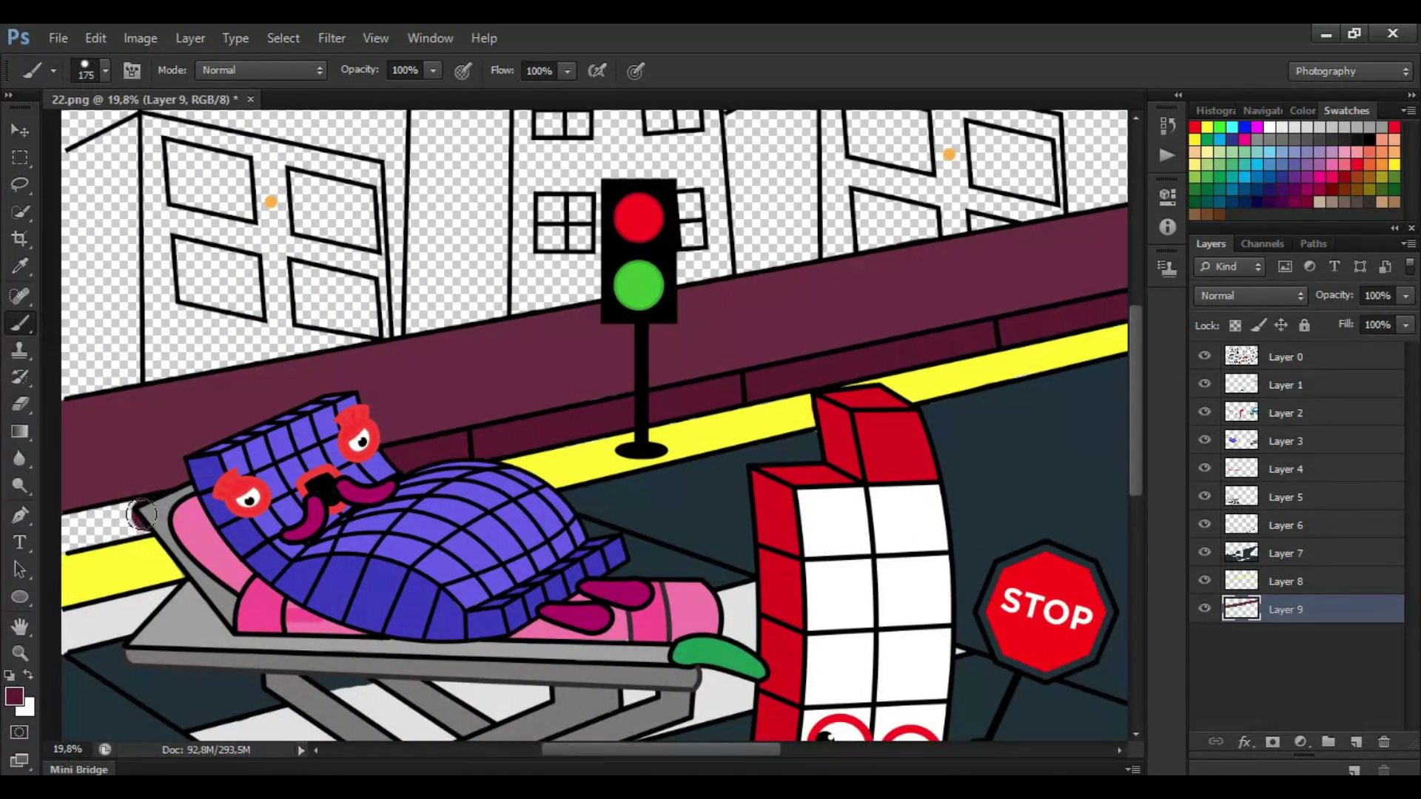
{"action": "left_click_drag", "start_coordinate": [143, 514], "coordinate": [186, 538]}
Add a layer beneath Layer 9 and fill the left building with orange sampled from its marker dot.
{"action": "scroll", "coordinate": [765, 456], "scroll_direction": "up", "scroll_amount": 3}
{"action": "left_click", "coordinate": [1356, 741]}
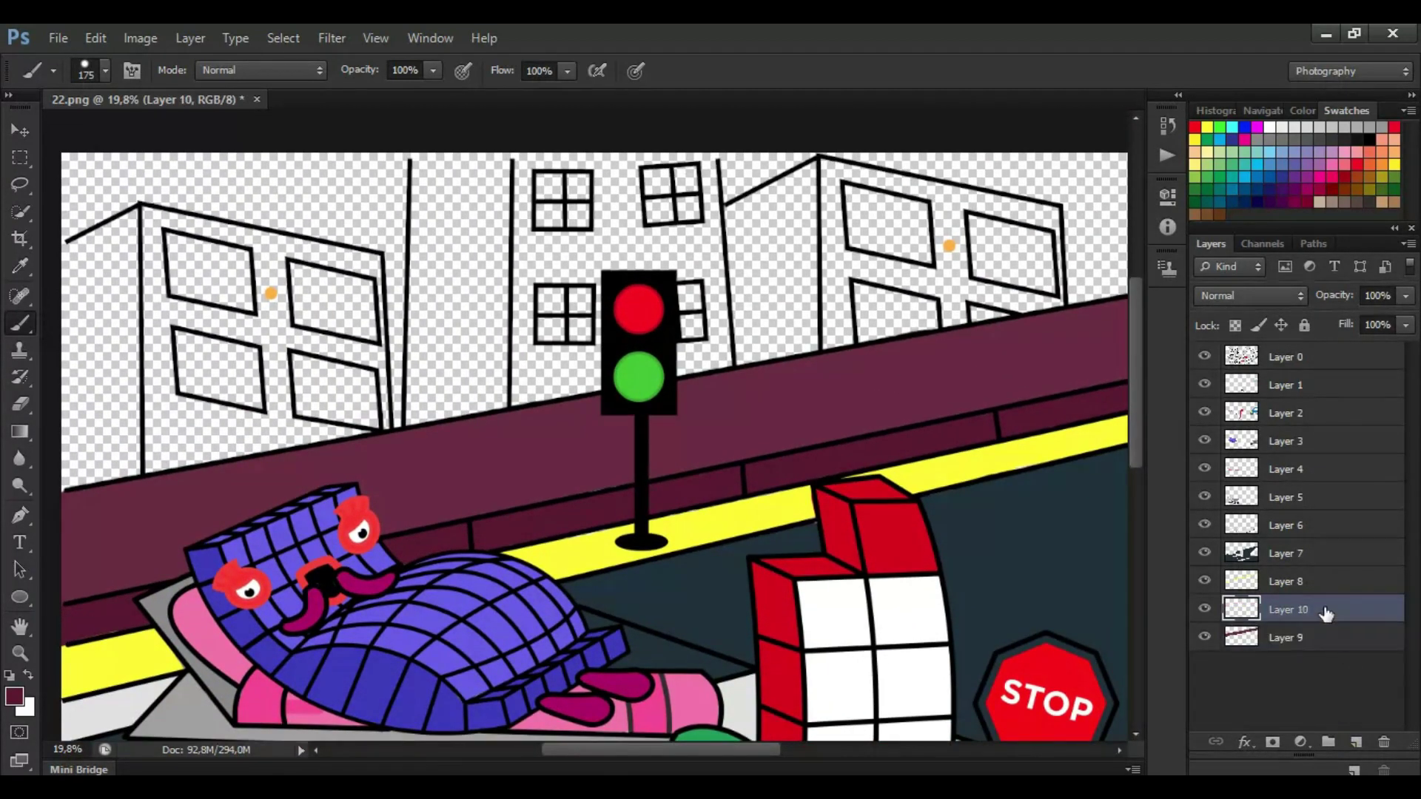
{"action": "left_click", "coordinate": [270, 294], "text": "alt"}
{"action": "key", "text": "bracketleft"}
{"action": "key", "text": "bracketleft"}
{"action": "mouse_move", "coordinate": [67, 257]}
{"action": "left_mouse_down"}
{"action": "mouse_move", "coordinate": [158, 222]}
{"action": "mouse_move", "coordinate": [308, 248]}
{"action": "mouse_move", "coordinate": [370, 278]}
{"action": "mouse_move", "coordinate": [375, 348]}
{"action": "mouse_move", "coordinate": [199, 462]}
{"action": "mouse_move", "coordinate": [81, 444]}
{"action": "mouse_move", "coordinate": [163, 259]}
{"action": "mouse_move", "coordinate": [153, 288]}
{"action": "mouse_move", "coordinate": [343, 402]}
{"action": "mouse_move", "coordinate": [244, 380]}
{"action": "mouse_move", "coordinate": [141, 406]}
{"action": "left_mouse_up"}
Pick light blue and fill the middle building with a 250 px brush.
{"action": "key", "text": "bracketright"}
{"action": "key", "text": "bracketright"}
{"action": "key", "text": "bracketright"}
{"action": "key", "text": "bracketright"}
{"action": "left_click_drag", "start_coordinate": [686, 749], "coordinate": [694, 750]}
{"action": "left_click", "coordinate": [1229, 160]}
{"action": "mouse_move", "coordinate": [424, 402]}
{"action": "left_mouse_down"}
{"action": "mouse_move", "coordinate": [406, 304]}
{"action": "mouse_move", "coordinate": [407, 167]}
{"action": "mouse_move", "coordinate": [653, 155]}
{"action": "mouse_move", "coordinate": [670, 355]}
{"action": "mouse_move", "coordinate": [422, 229]}
{"action": "mouse_move", "coordinate": [518, 348]}
{"action": "mouse_move", "coordinate": [548, 292]}
{"action": "left_mouse_up"}
Pick a dark blue and fill the right building on Layer 10, reducing the brush to 150 px.
{"action": "key", "text": "i"}
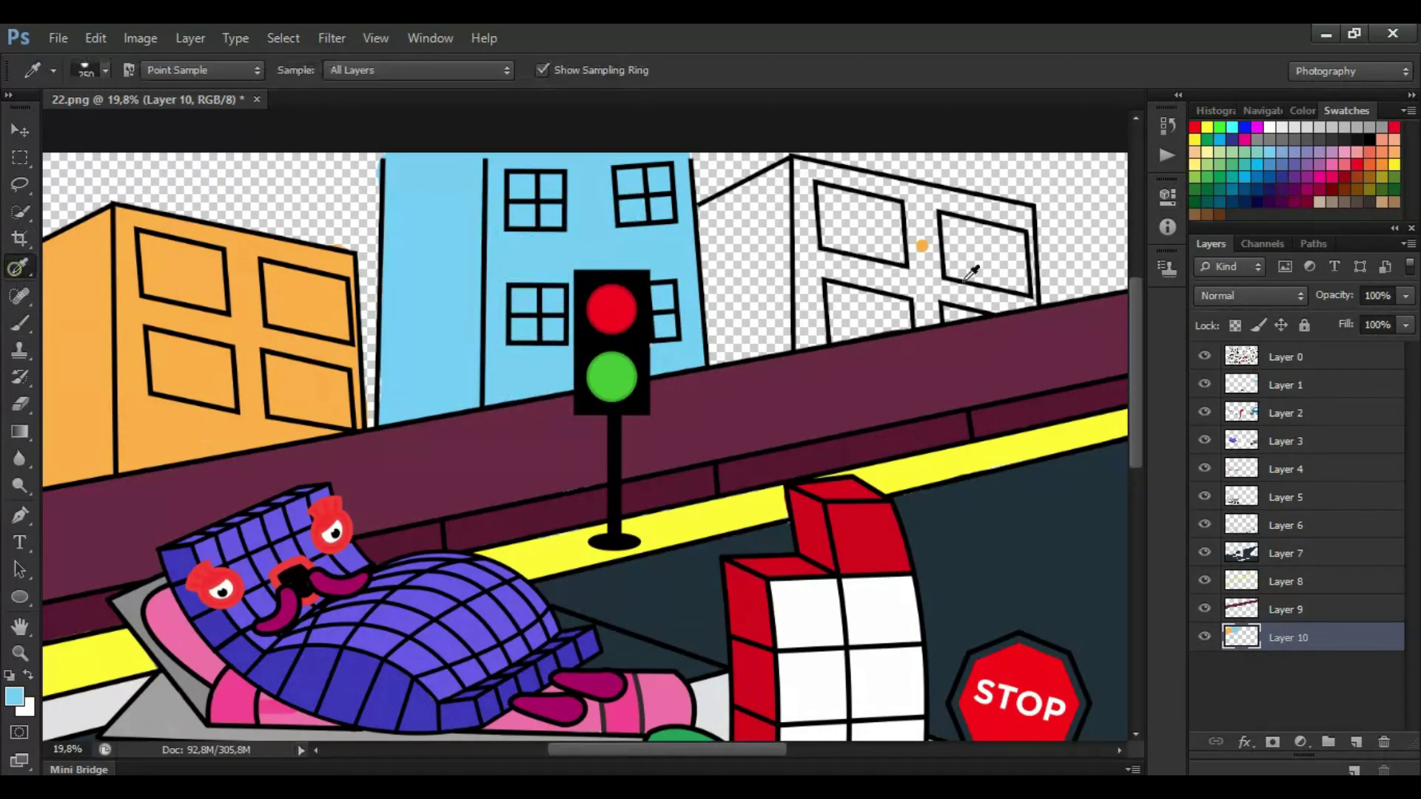
{"action": "left_click", "coordinate": [15, 329]}
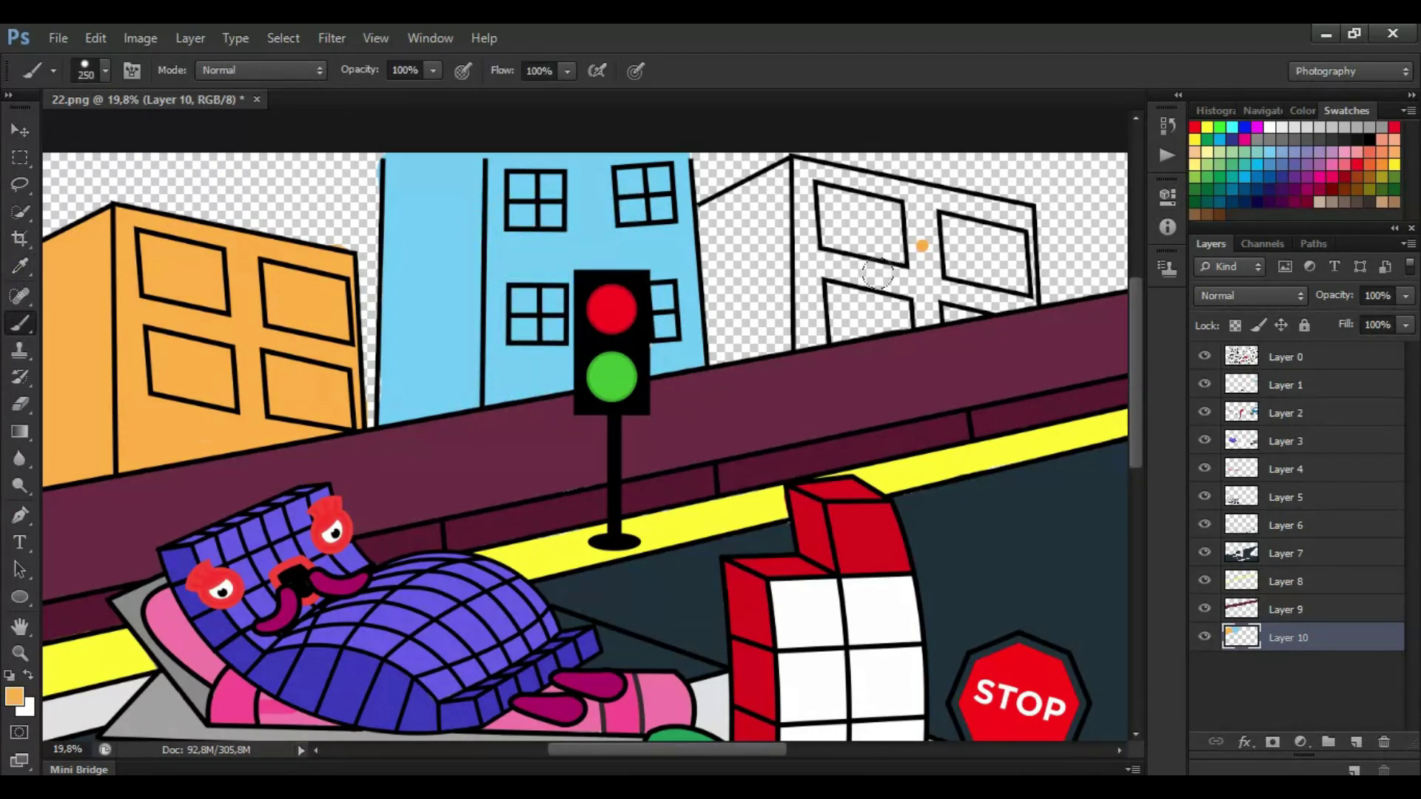
{"action": "left_click", "coordinate": [1275, 363]}
{"action": "key", "text": "bracketleft"}
{"action": "key", "text": "bracketleft"}
{"action": "key", "text": "bracketleft"}
{"action": "key", "text": "bracketleft"}
{"action": "left_click", "coordinate": [1288, 637]}
{"action": "mouse_move", "coordinate": [703, 222]}
{"action": "left_mouse_down"}
{"action": "mouse_move", "coordinate": [725, 337]}
{"action": "mouse_move", "coordinate": [755, 190]}
{"action": "mouse_move", "coordinate": [805, 176]}
{"action": "mouse_move", "coordinate": [1030, 218]}
{"action": "mouse_move", "coordinate": [1038, 287]}
{"action": "mouse_move", "coordinate": [737, 346]}
{"action": "mouse_move", "coordinate": [814, 198]}
{"action": "mouse_move", "coordinate": [944, 293]}
{"action": "mouse_move", "coordinate": [749, 327]}
{"action": "mouse_move", "coordinate": [984, 255]}
{"action": "mouse_move", "coordinate": [752, 296]}
{"action": "mouse_move", "coordinate": [773, 275]}
{"action": "left_mouse_up"}
{"action": "key", "text": "bracketleft"}
{"action": "key", "text": "bracketleft"}
{"action": "scroll", "coordinate": [757, 332], "scroll_direction": "down", "scroll_amount": 1}
{"action": "scroll", "coordinate": [758, 333], "scroll_direction": "down", "scroll_amount": 1}
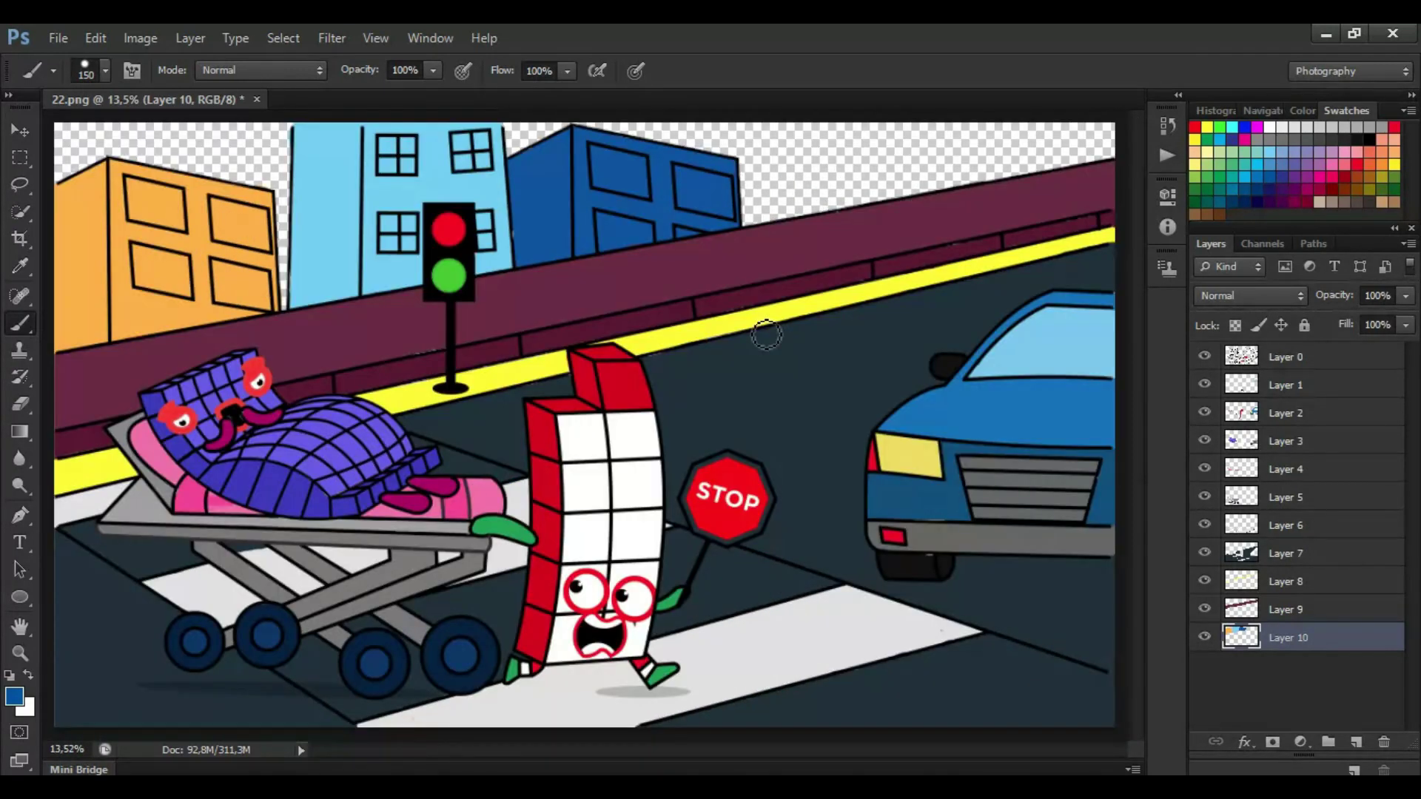
Add a layer beneath Layer 10 for the sky and enlarge the brush to 600 px.
{"action": "left_click", "coordinate": [1267, 153]}
{"action": "left_click", "coordinate": [1356, 742]}
{"action": "left_click_drag", "start_coordinate": [1317, 639], "coordinate": [1316, 681]}
{"action": "key", "text": "]"}
{"action": "key", "text": "]"}
{"action": "key", "text": "]"}
{"action": "key", "text": "]"}
{"action": "key", "text": "]"}
{"action": "key", "text": "]"}
{"action": "key", "text": "]"}
Set a dark blue foreground colour and fill the sky behind the buildings with it.
{"action": "left_click_drag", "start_coordinate": [82, 157], "coordinate": [252, 226]}
{"action": "key", "text": "ctrl+z"}
{"action": "left_click", "coordinate": [1247, 176]}
{"action": "mouse_move", "coordinate": [89, 148]}
{"action": "left_mouse_down"}
{"action": "mouse_move", "coordinate": [518, 141]}
{"action": "mouse_move", "coordinate": [717, 180]}
{"action": "left_mouse_up"}
Paint a pale, near-white glow across the lower sky with a soft 600 px brush at 0% hardness and 18% flow.
{"action": "left_click", "coordinate": [105, 71]}
{"action": "left_click", "coordinate": [142, 222]}
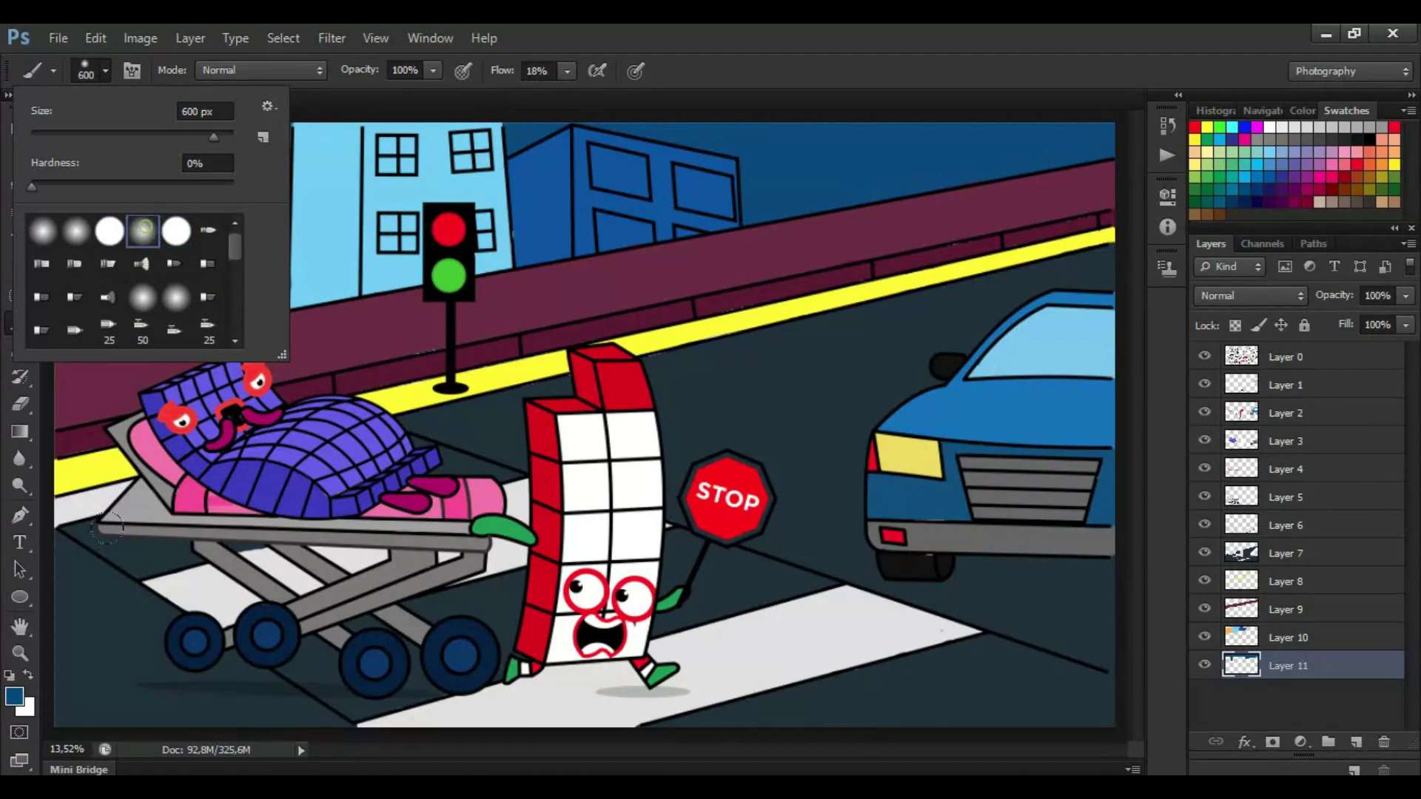
{"action": "left_click", "coordinate": [14, 697]}
{"action": "left_click", "coordinate": [1196, 153]}
{"action": "left_click", "coordinate": [475, 222]}
{"action": "left_click", "coordinate": [924, 197]}
{"action": "mouse_move", "coordinate": [67, 181]}
{"action": "left_mouse_down"}
{"action": "mouse_move", "coordinate": [296, 152]}
{"action": "mouse_move", "coordinate": [1088, 193]}
{"action": "left_mouse_up"}
{"action": "mouse_move", "coordinate": [280, 214]}
{"action": "left_mouse_down"}
{"action": "mouse_move", "coordinate": [85, 174]}
{"action": "mouse_move", "coordinate": [333, 124]}
{"action": "left_mouse_up"}
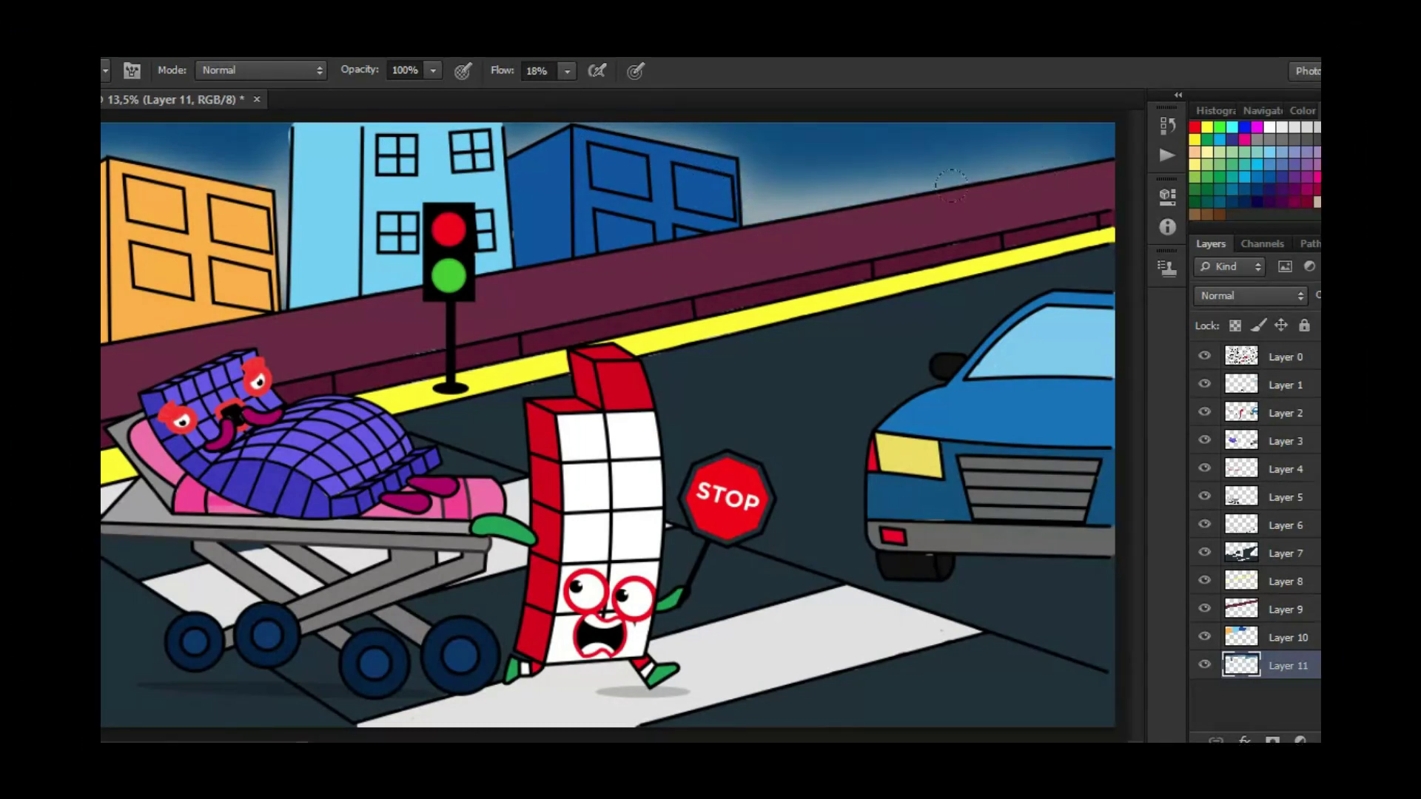